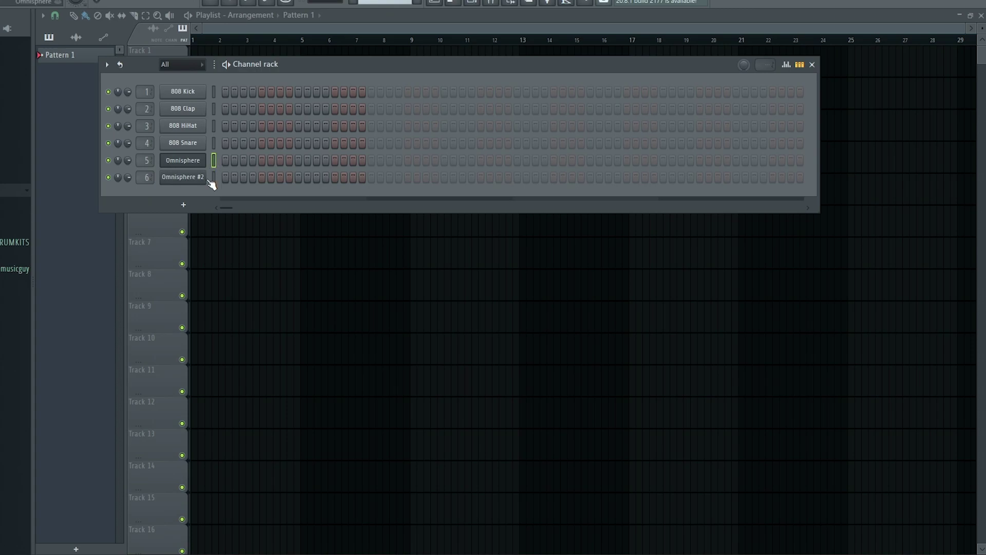
Look at the bell patch loaded in the first Omnisphere channel, and close the plugin window.
click(194, 162)
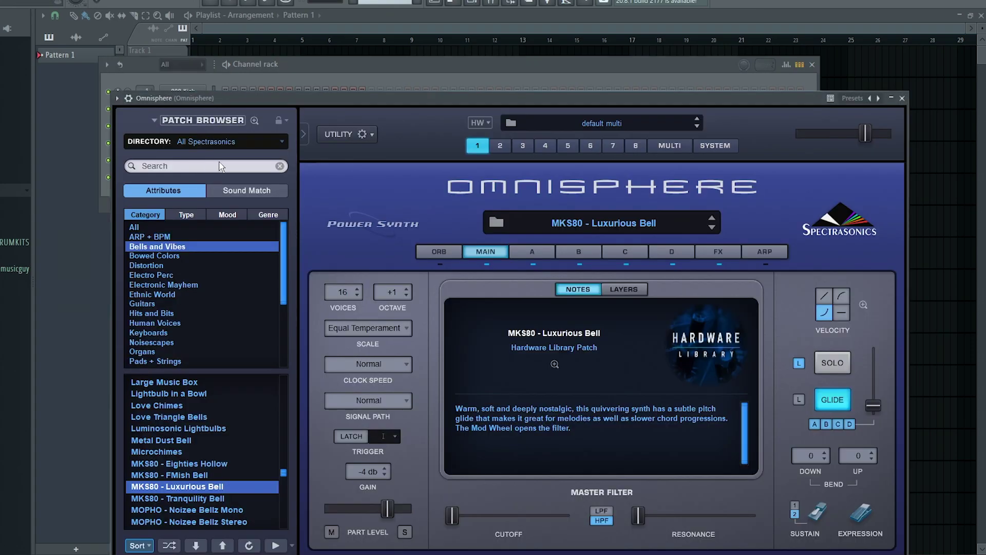
click(902, 98)
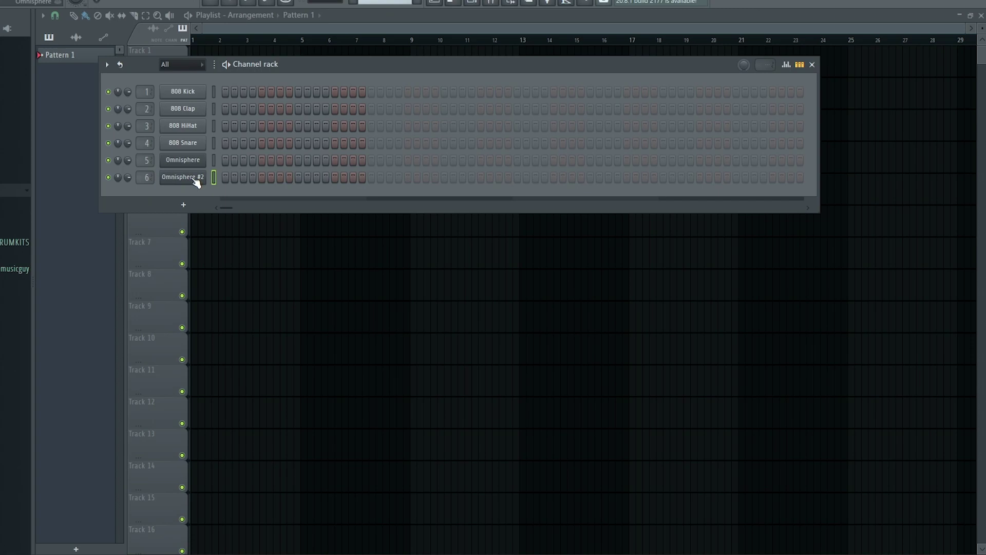
Stamp a Minor 7th chord rooted on D#5 at the start of the 808 Snare channel's piano roll.
right_click(196, 145)
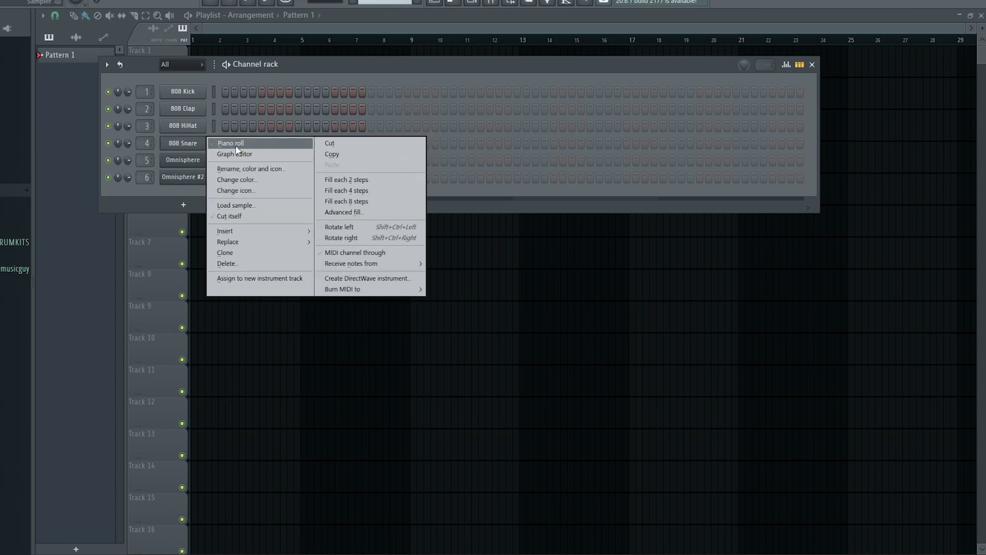
click(241, 141)
key(F6)
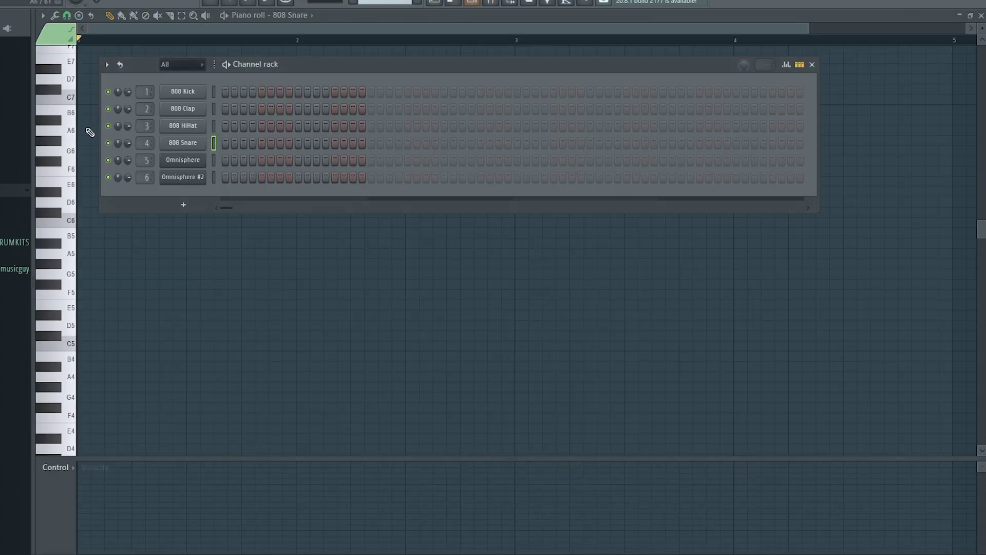
key(F6)
click(43, 15)
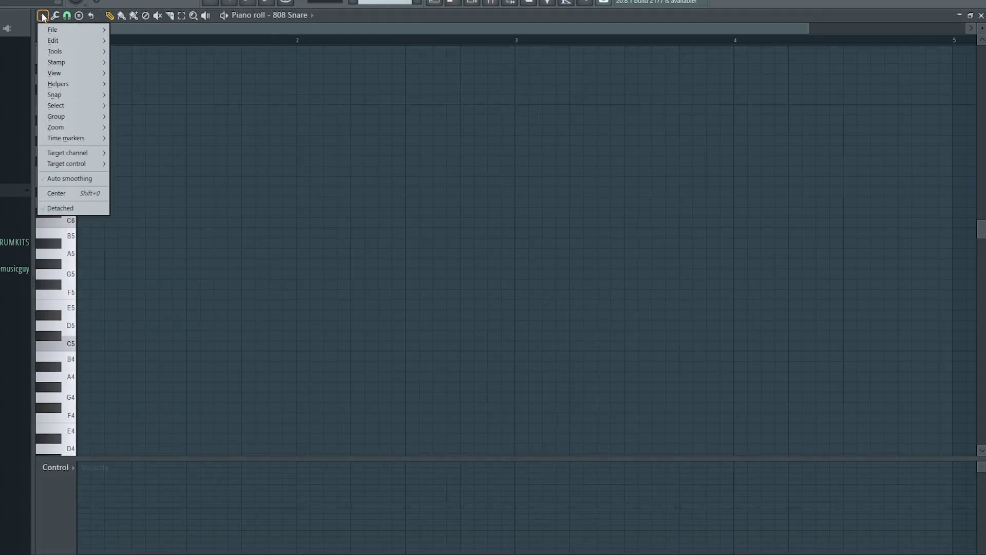
mouse_move(52, 62)
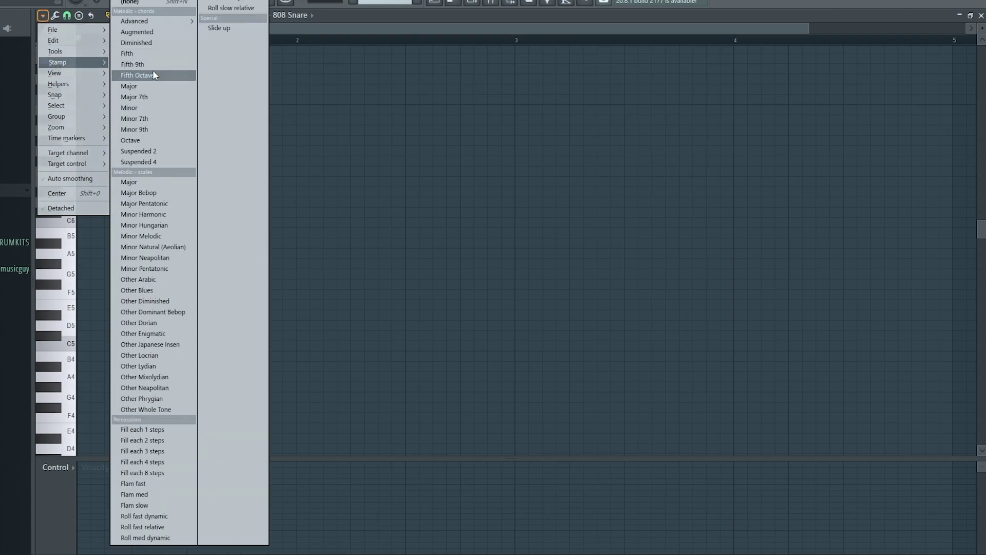
click(139, 119)
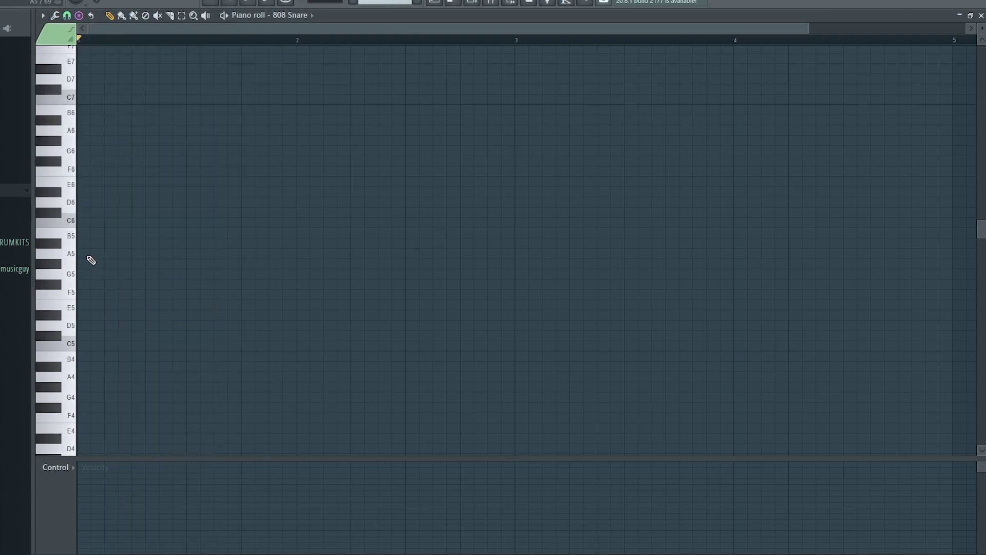
click(80, 315)
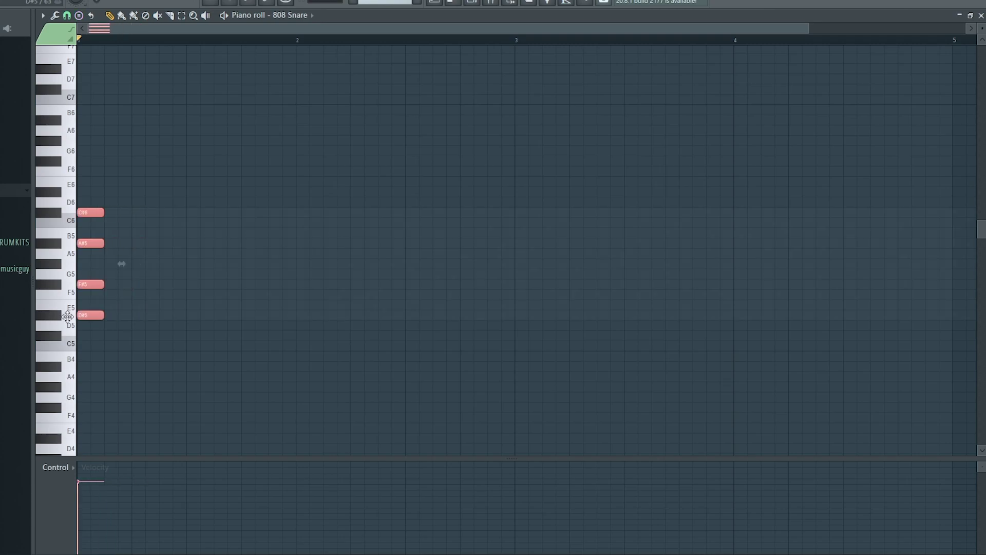
Lengthen the stamped chord so its four notes fill bars 1 to 4.
drag(105, 316, 946, 343)
click(726, 322)
right_click(727, 326)
Duplicate the four-note chord one octave lower and one octave higher as a note guide.
drag(750, 361, 611, 211)
key(ctrl+c)
key(ctrl+v)
key(ctrl+Down)
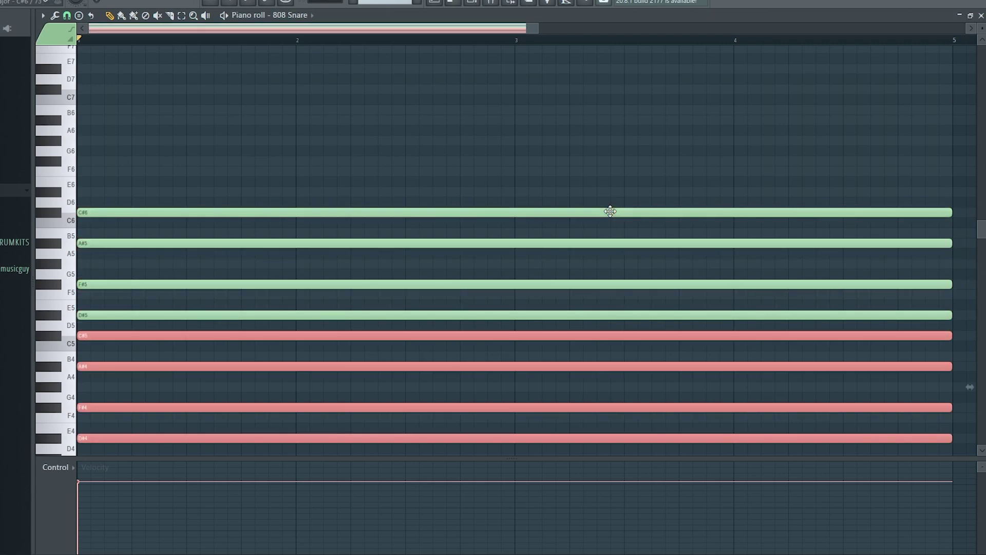
key(ctrl+v)
key(ctrl+Up)
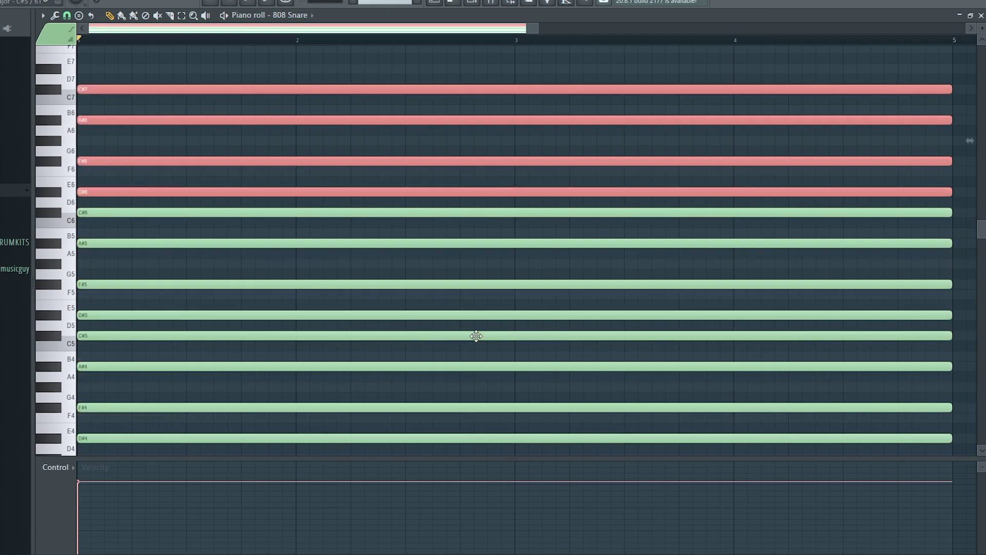
scroll(441, 248, down, 5)
scroll(423, 246, up, 9)
click(325, 140)
right_click(326, 140)
Open the piano roll of the first Omnisphere channel and draw a one-bar D#5 note in bar 1.
click(453, 2)
right_click(206, 156)
click(229, 161)
scroll(168, 185, down, 3)
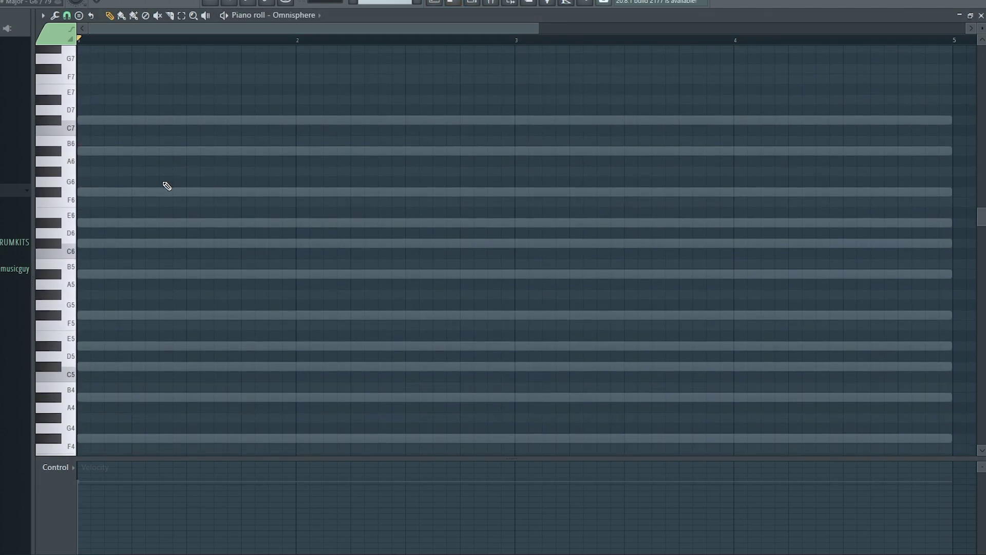
scroll(168, 251, down, 1)
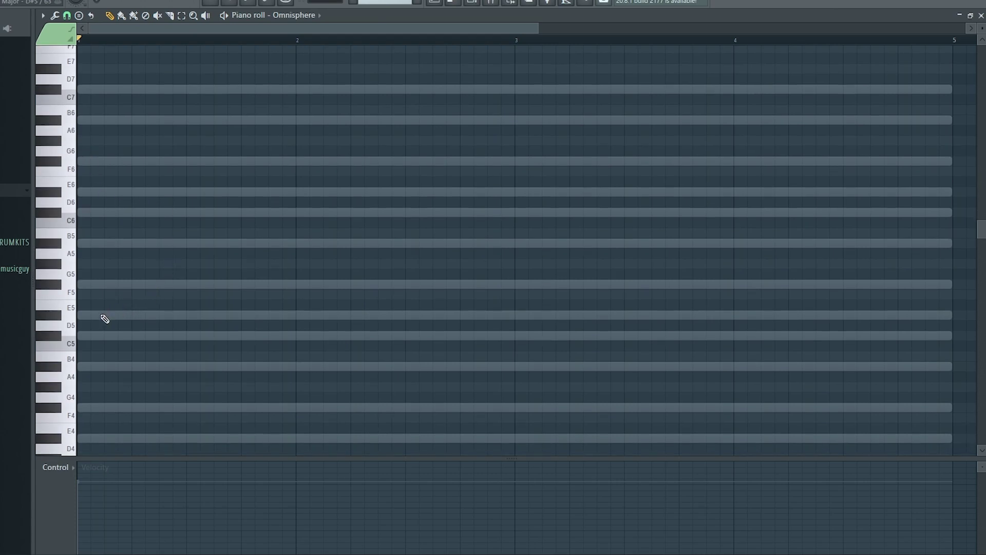
click(139, 316)
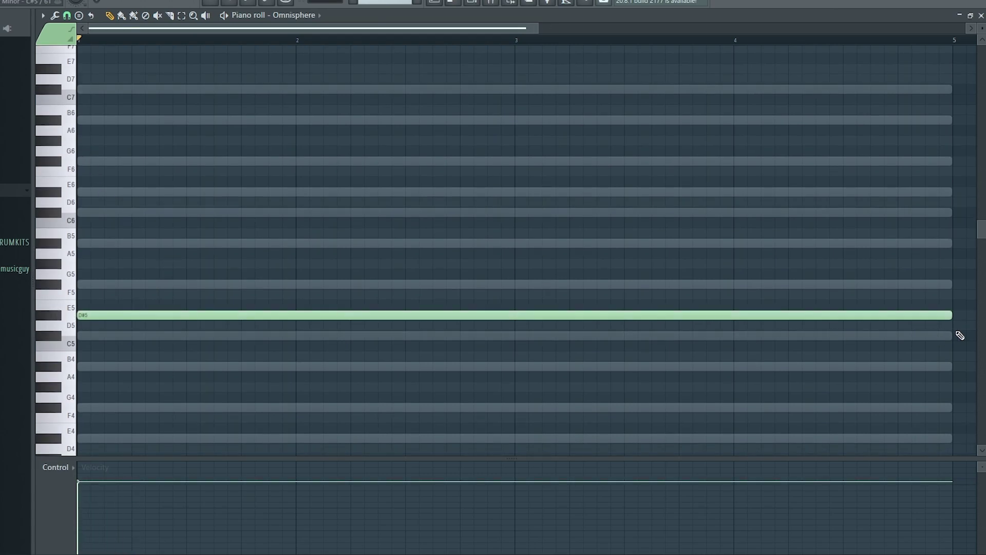
drag(565, 316, 541, 321)
drag(951, 315, 290, 293)
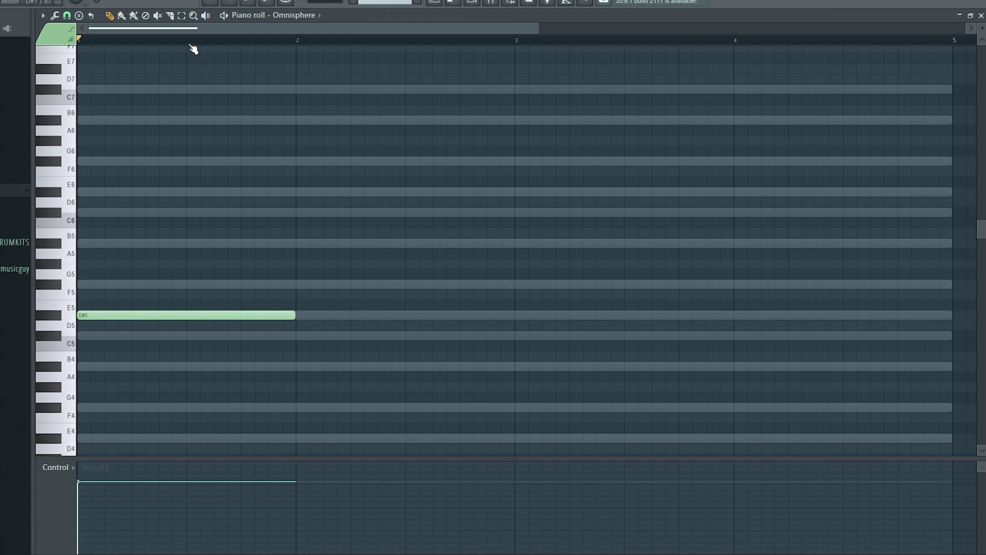
Add a one-bar A#4 note in bar 2, checking it with playback.
key(space)
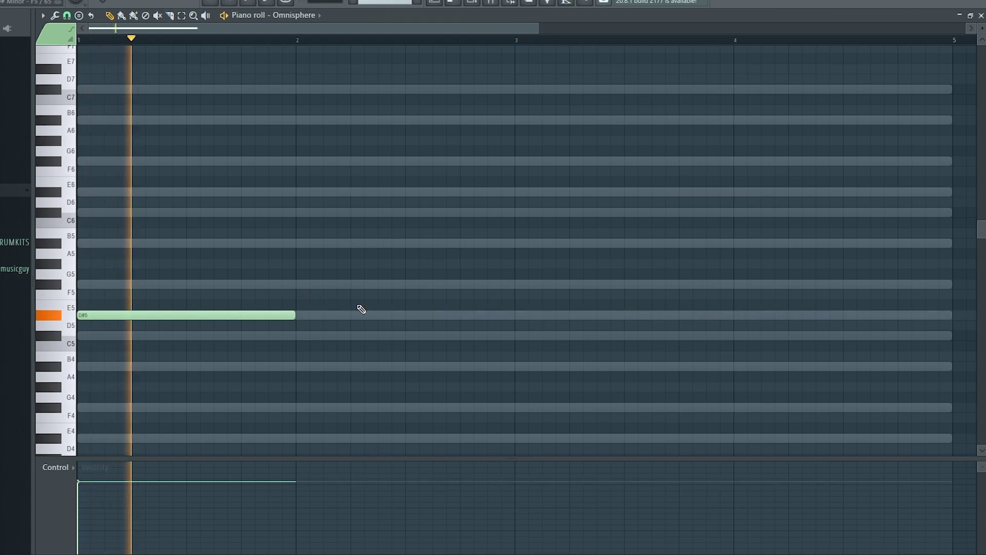
click(298, 336)
key(space)
drag(301, 337, 301, 366)
key(space)
Continue the root line with one-bar notes F#4 in bar 3 and C#5 in bar 4.
click(452, 305)
drag(491, 304, 519, 409)
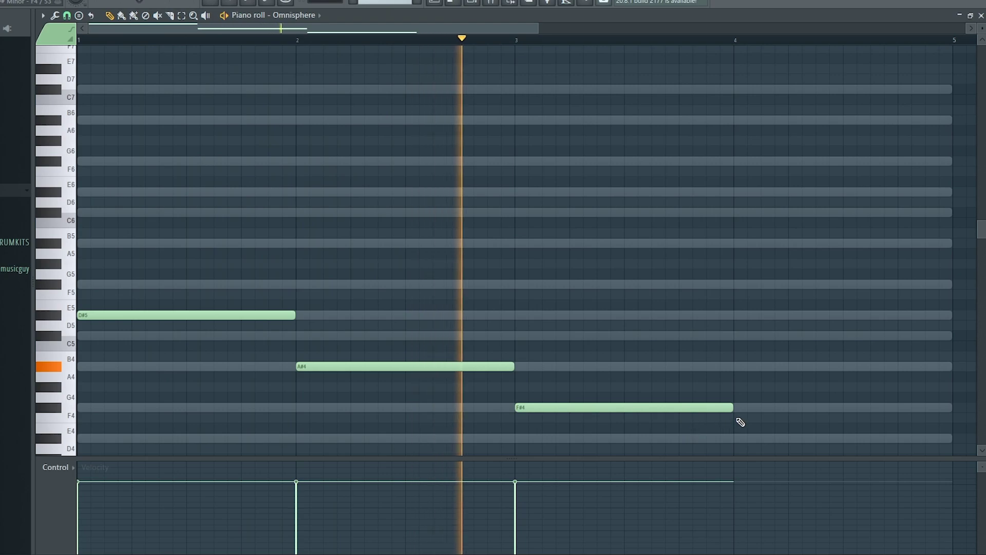
click(744, 344)
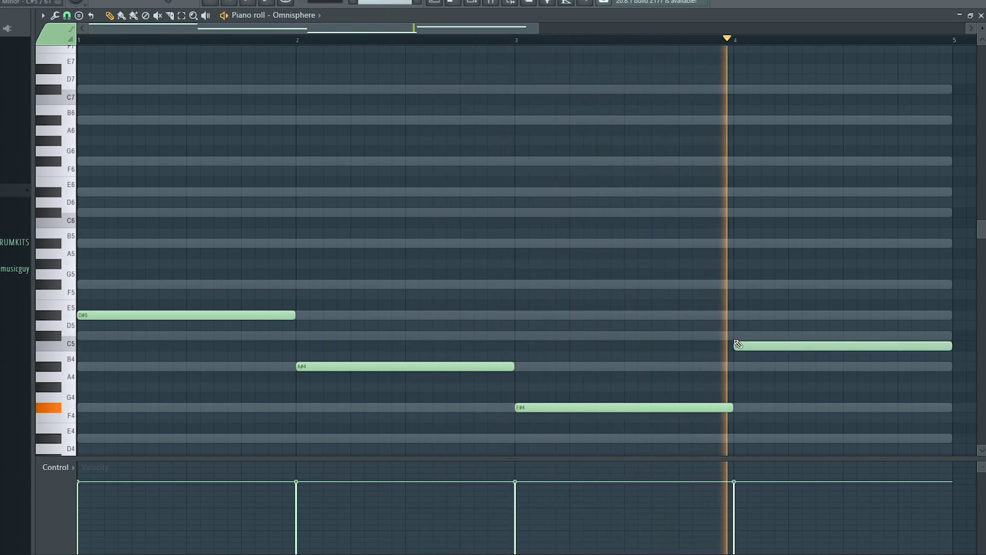
drag(744, 344, 744, 335)
click(635, 253)
drag(635, 253, 608, 284)
right_click(608, 284)
scroll(744, 314, down, 2)
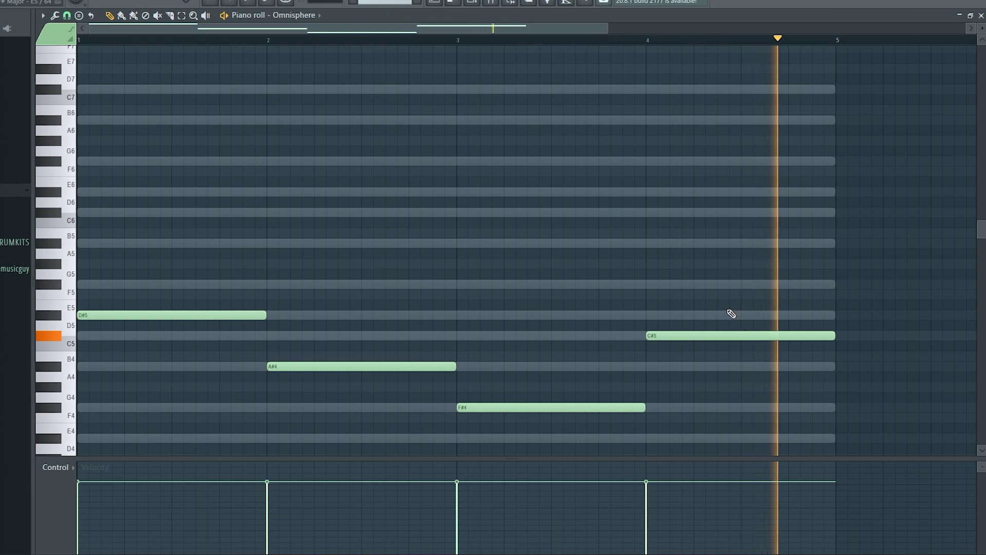
key(space)
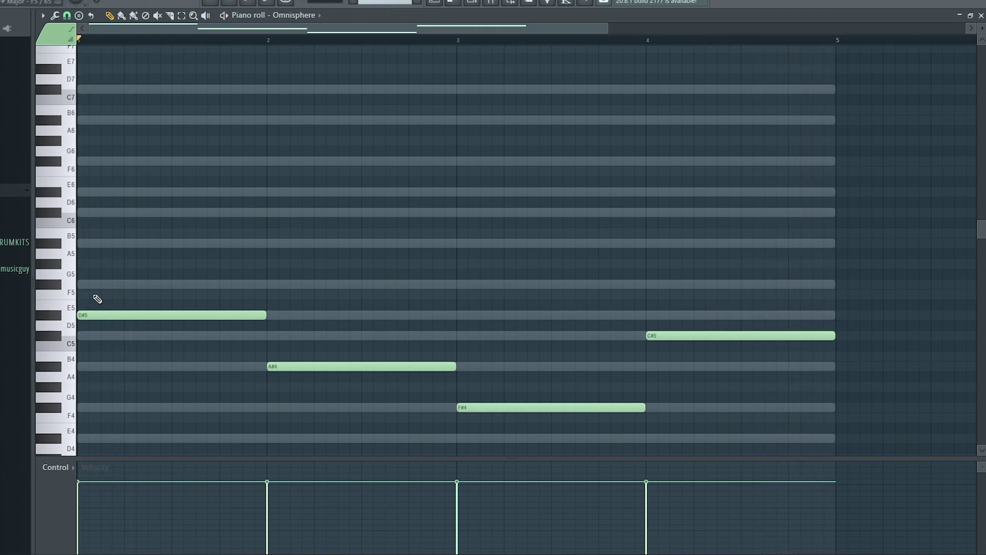
Add G#5 and B5 above the D#5 note in bar 1, removing the trial notes F5 and F#5.
drag(107, 295, 50, 286)
right_click(88, 284)
click(80, 292)
click(119, 285)
click(81, 264)
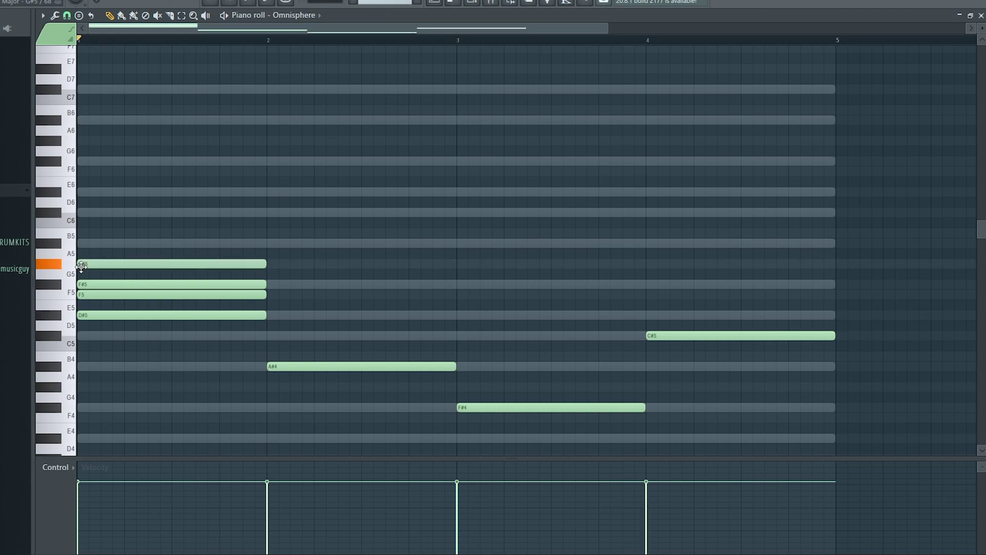
right_click(110, 285)
right_click(110, 295)
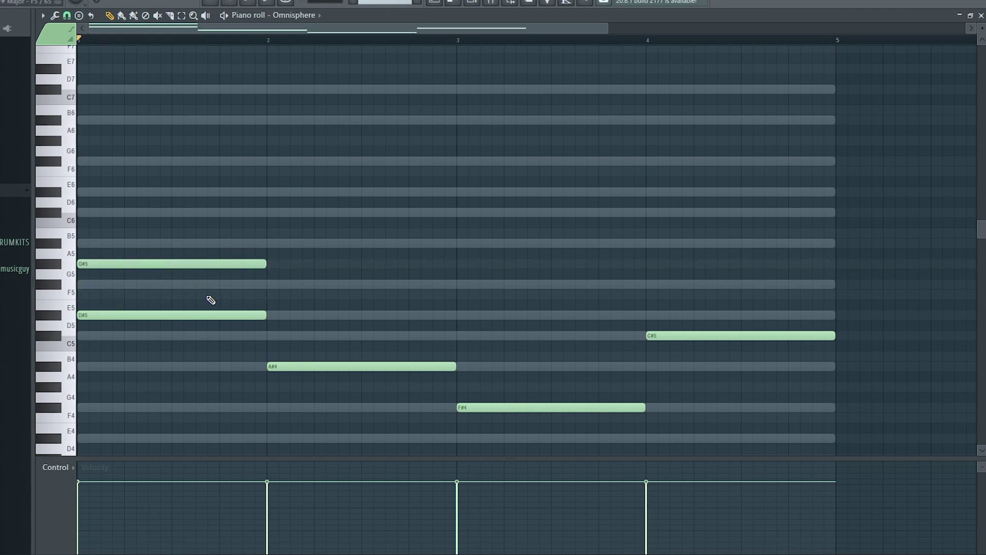
click(82, 234)
key(space)
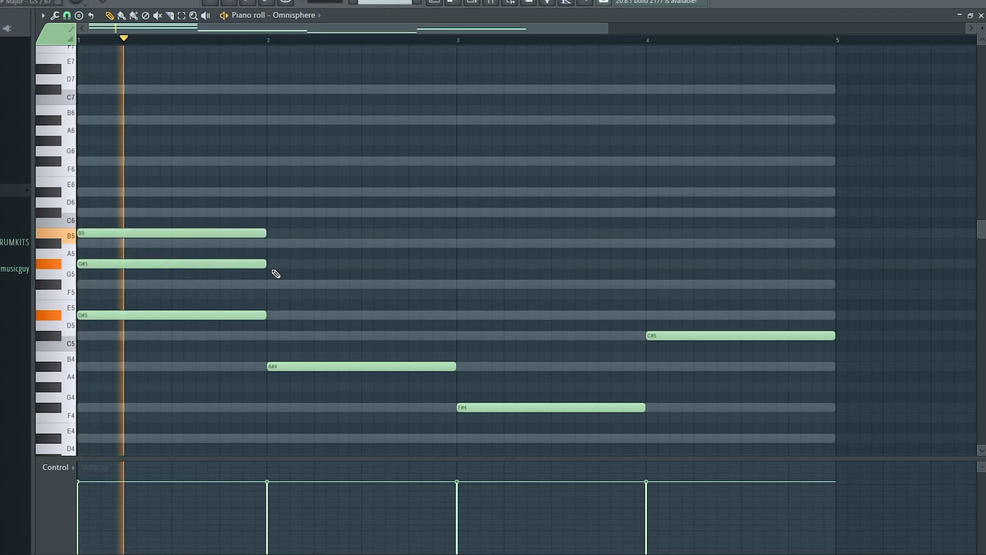
key(space)
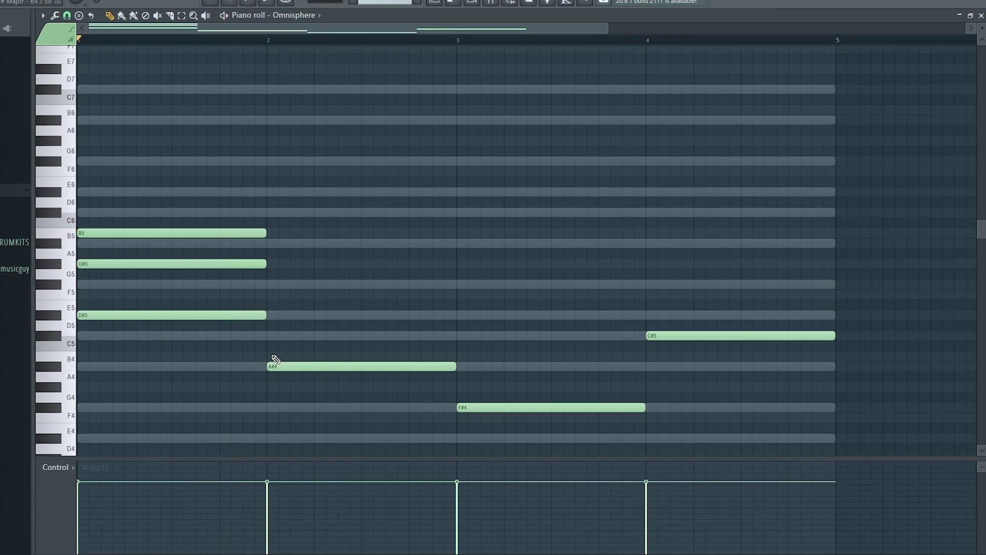
Add D#5 and F#5 to the chord in bar 2, and B4 and D#5 to the chord in bar 3.
drag(272, 355, 271, 315)
click(273, 284)
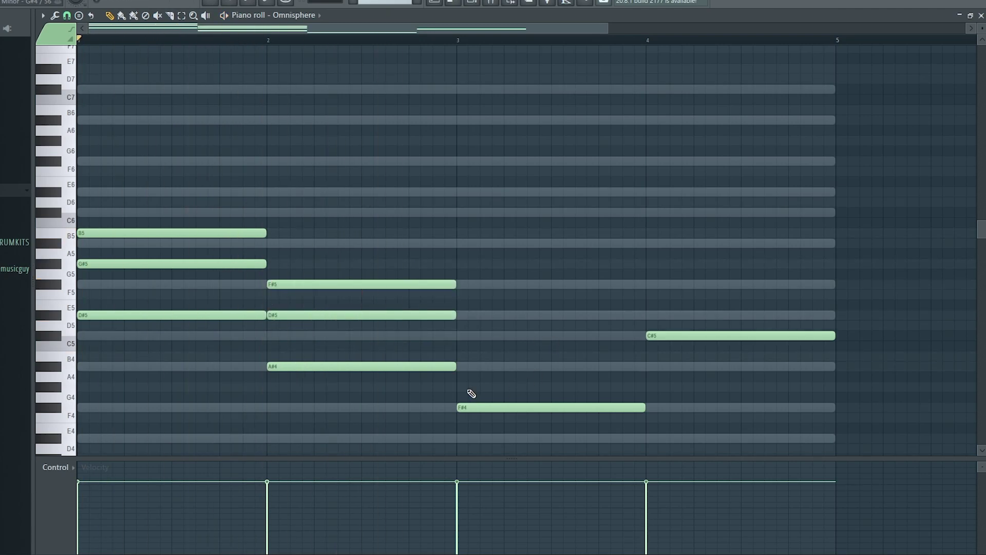
drag(470, 387, 469, 352)
click(469, 315)
key(space)
click(662, 235)
right_click(663, 236)
key(space)
Add F#5 and A#5 above the C#5 note in bar 4, and play back the progression.
drag(655, 313, 652, 282)
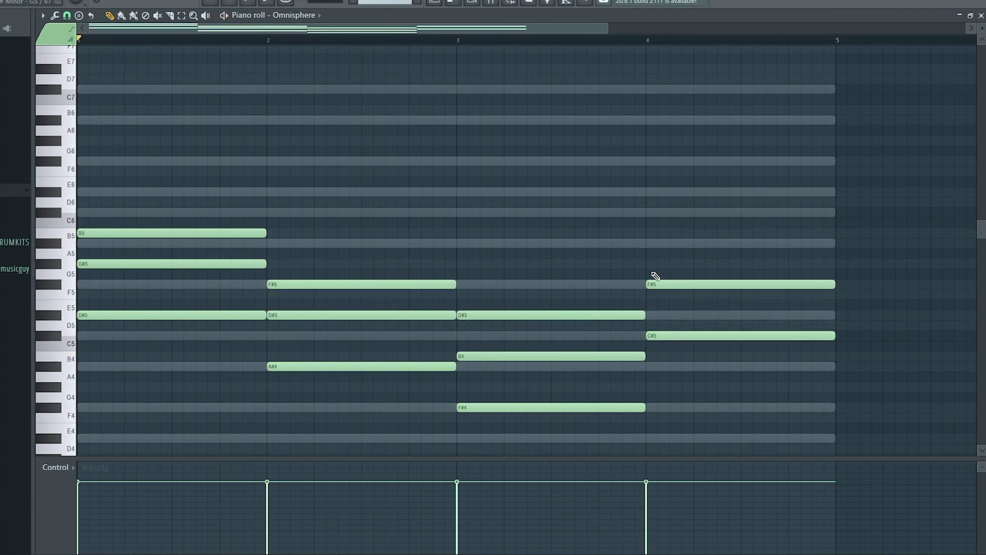
click(655, 243)
key(space)
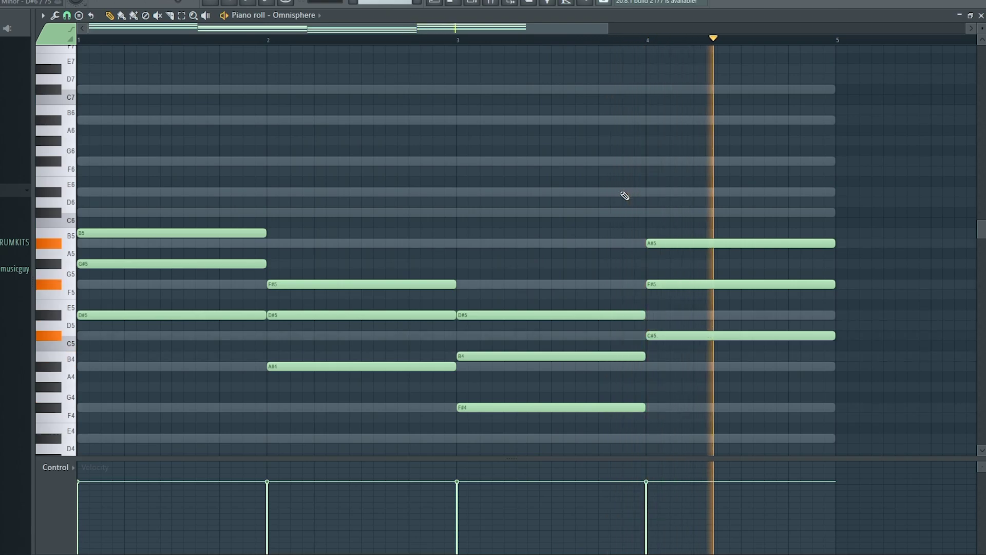
key(space)
mouse_move(519, 154)
mouse_down()
mouse_move(526, 150)
mouse_move(505, 171)
mouse_up()
right_click(510, 182)
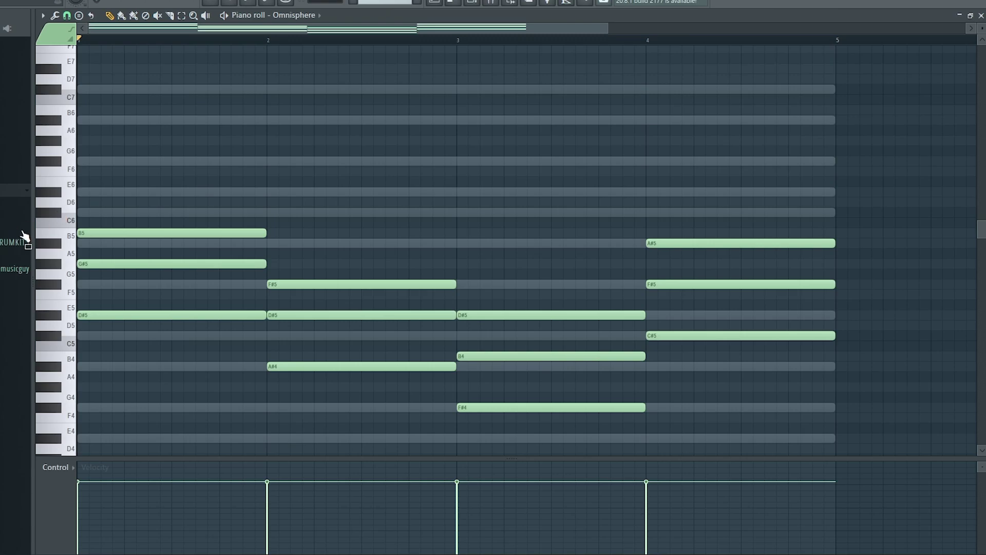
Duplicate the middle note of each chord (G#5, D#5, B4, F#5) one octave higher and play the result.
ctrl+click(143, 263)
ctrl+click(290, 314)
ctrl+click(529, 356)
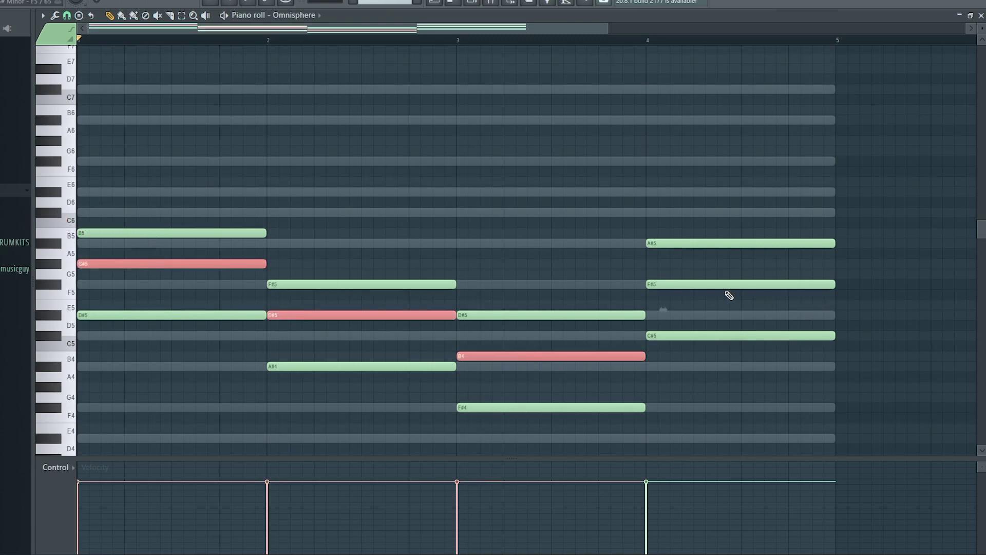
ctrl+click(719, 284)
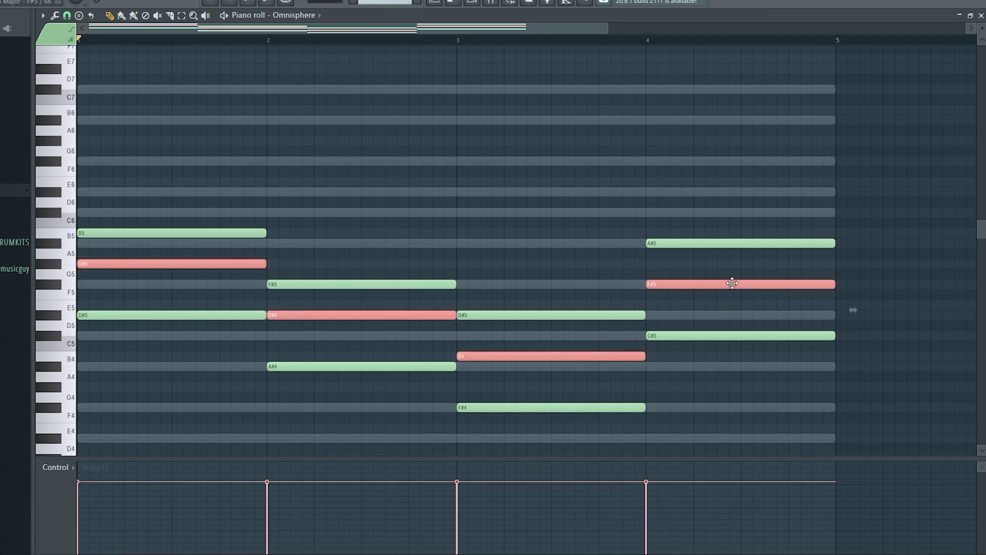
key(ctrl+shift+Up)
key(space)
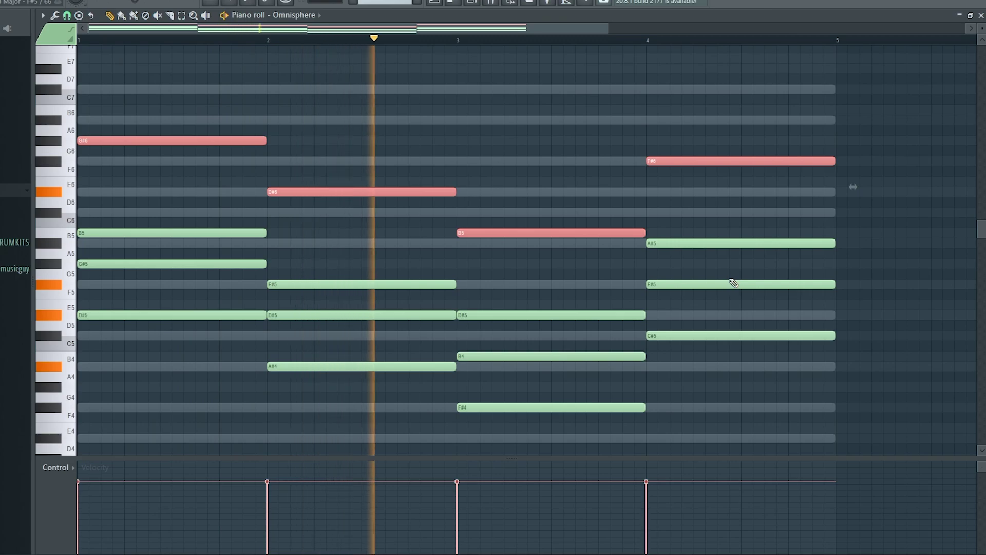
click(142, 69)
right_click(143, 69)
drag(160, 80, 402, 80)
key(space)
key(ctrl+z)
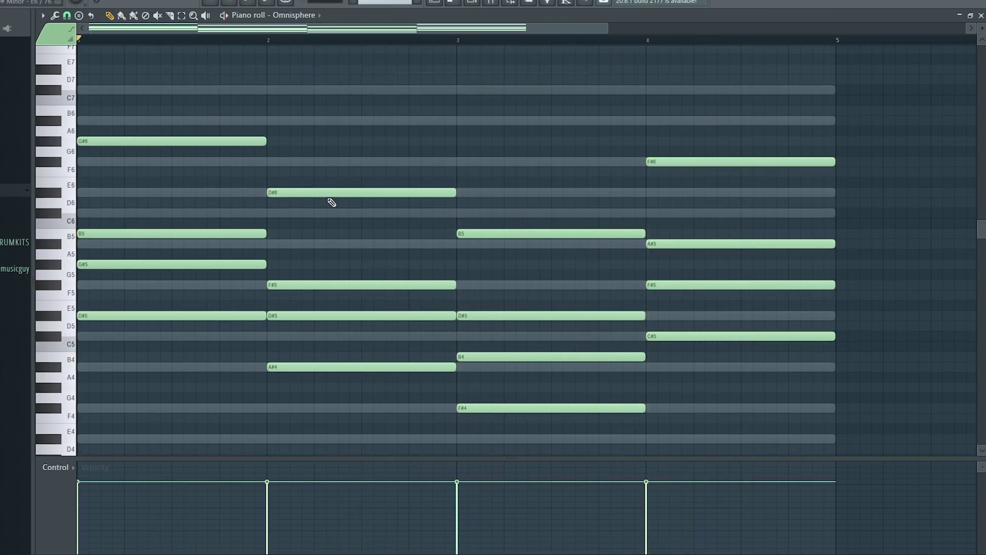
Duplicate the lowest note of each chord (D#5, A#4, F#4, C#5) one octave lower and start playback.
ctrl+click(209, 318)
ctrl+click(310, 368)
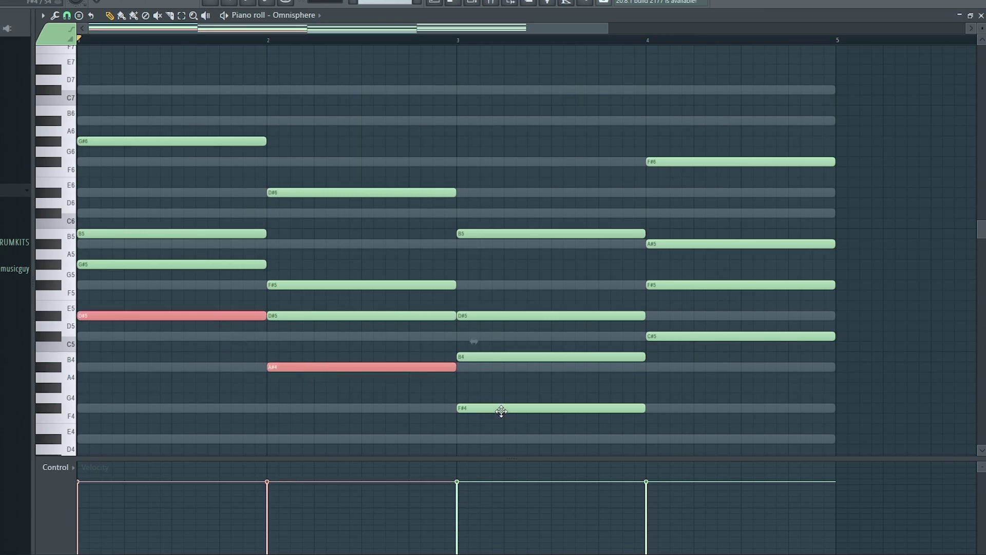
ctrl+click(501, 409)
ctrl+click(752, 338)
click(714, 337)
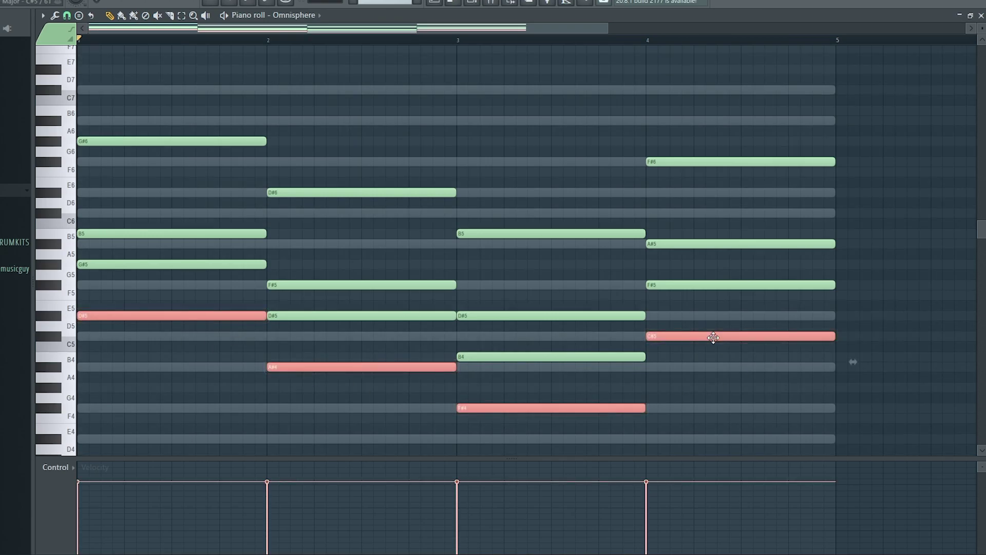
key(ctrl+Down)
key(space)
click(432, 128)
right_click(435, 129)
click(466, 128)
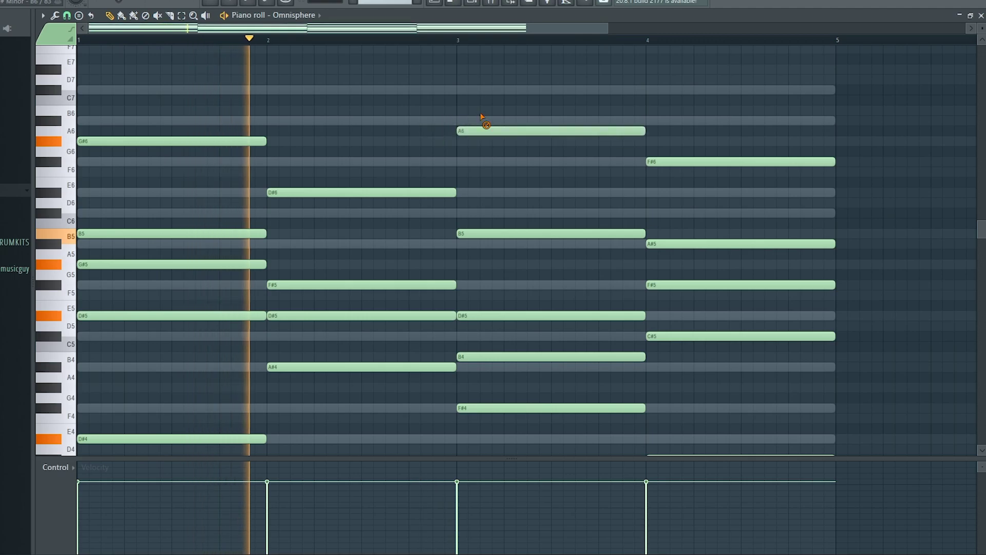
right_click(481, 130)
click(481, 139)
right_click(484, 140)
click(518, 111)
click(505, 131)
right_click(519, 111)
right_click(516, 128)
scroll(533, 196, down, 1)
scroll(533, 197, down, 3)
click(321, 409)
right_click(321, 411)
click(296, 399)
right_click(293, 401)
click(309, 398)
right_click(310, 398)
key(space)
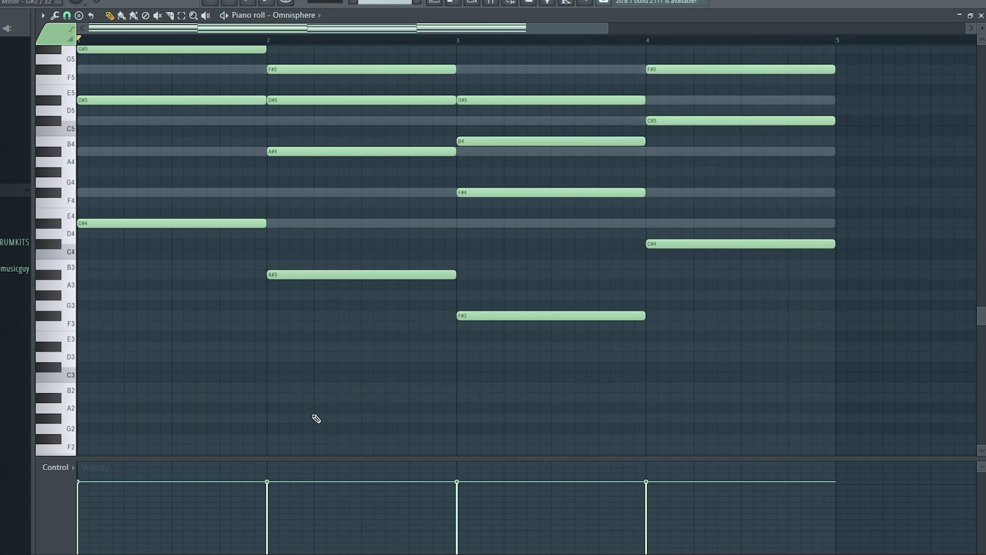
Audition the chord progression one octave higher and one octave lower, and return it to its original octave.
scroll(354, 371, up, 5)
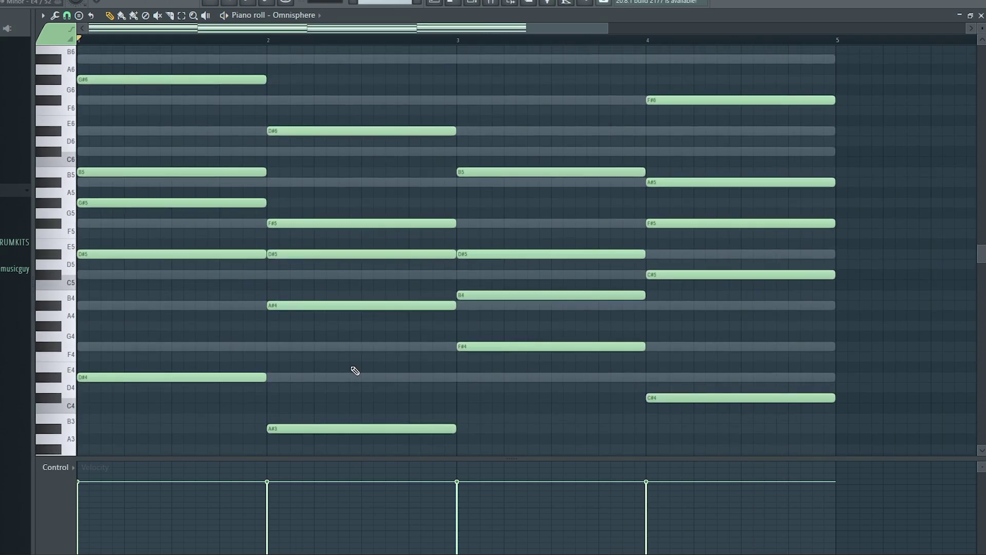
key(space)
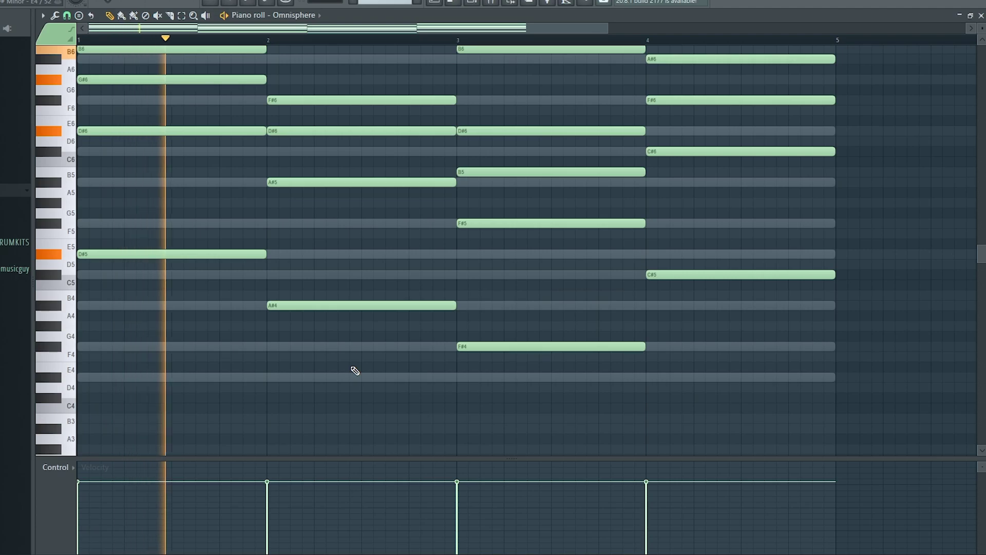
key(space)
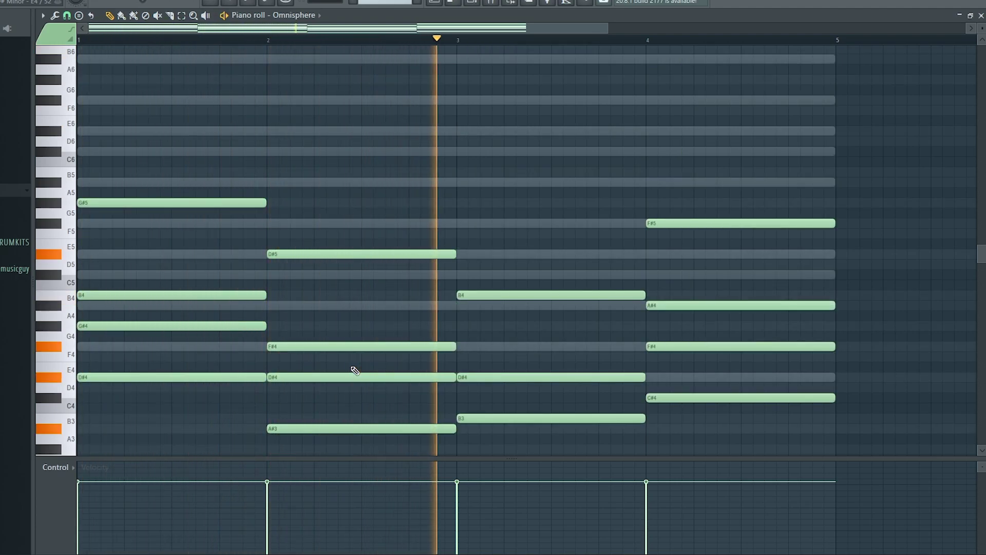
key(ctrl+Up)
key(space)
key(space)
click(310, 378)
right_click(331, 378)
key(space)
scroll(126, 316, up, 4)
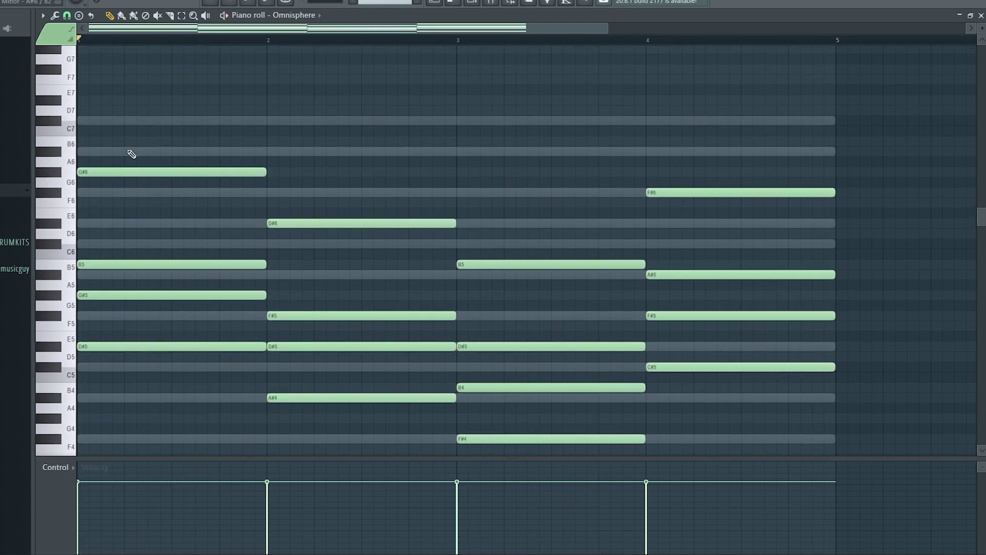
Copy the chord notes from the Omnisphere channel and paste them into Omnisphere #2.
scroll(131, 154, up, 4)
click(510, 3)
right_click(201, 157)
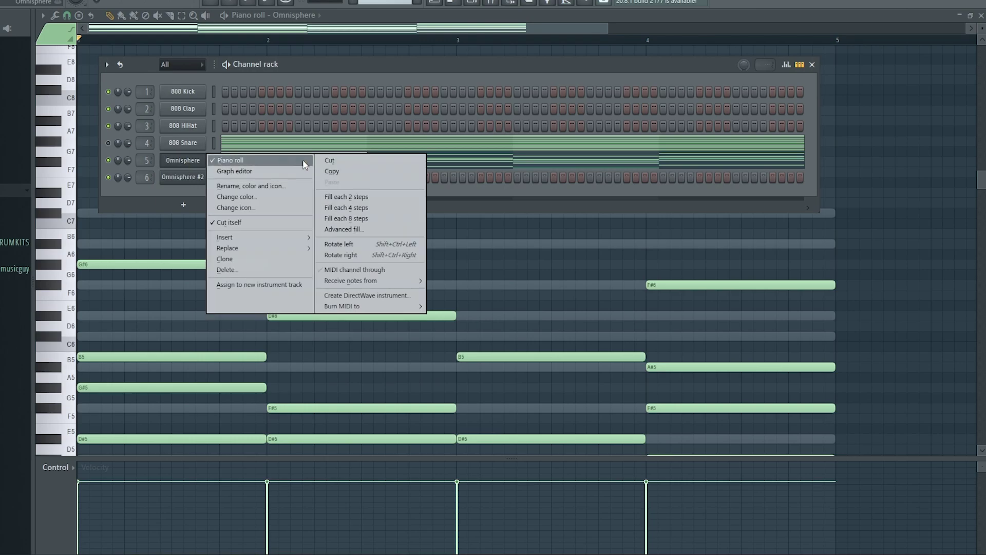
click(331, 171)
right_click(202, 175)
click(384, 198)
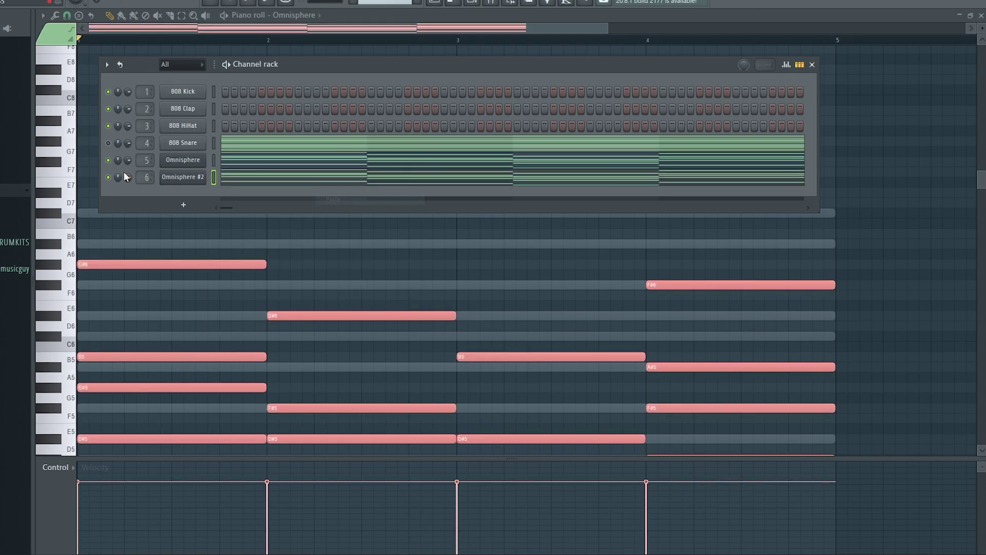
Solo Omnisphere #2, open its piano roll, and play back the pasted chords.
right_click(107, 179)
click(126, 189)
click(246, 181)
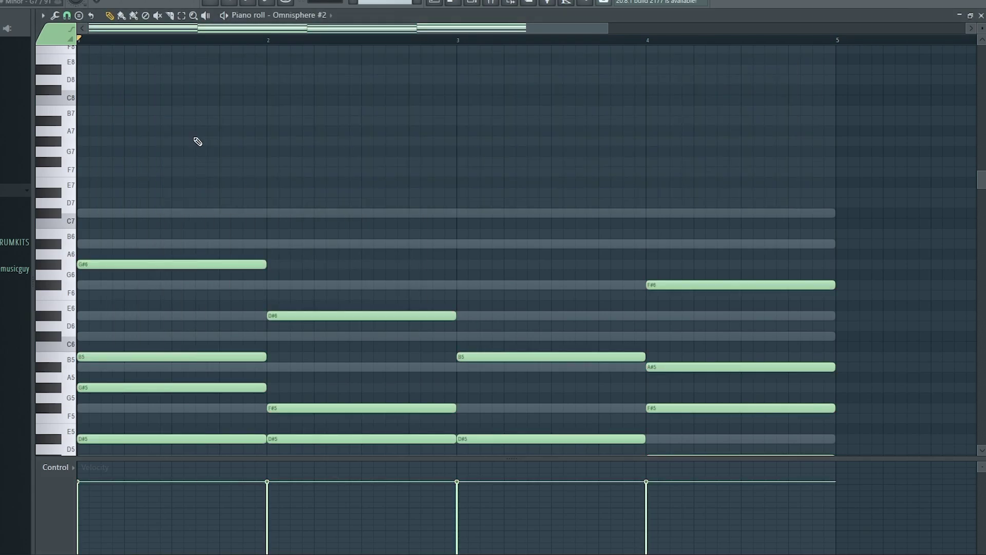
key(space)
scroll(418, 108, down, 4)
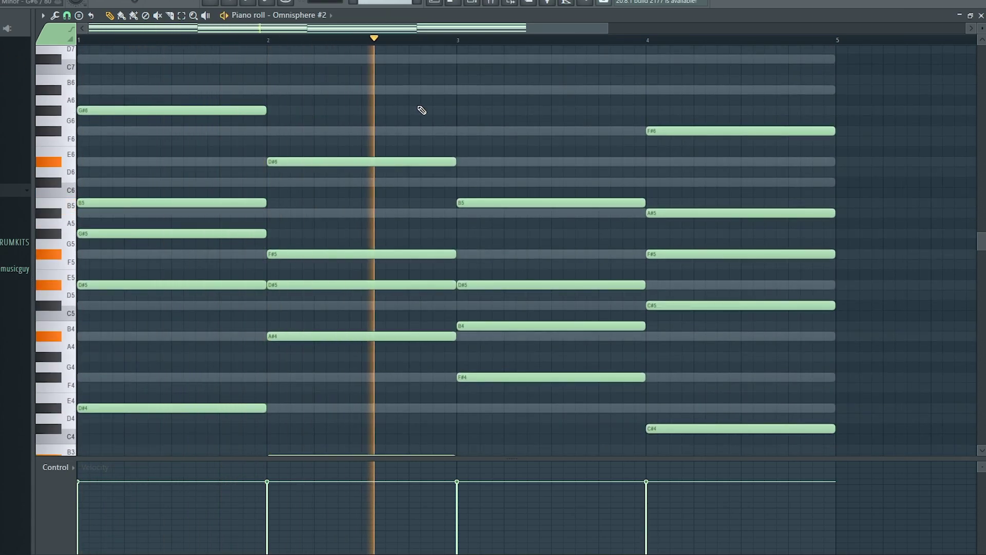
scroll(441, 123, down, 3)
scroll(445, 123, down, 3)
key(space)
Delete the lowest note of each Omnisphere #2 chord (D#4, A#3, F#3, C#4) and play the result.
right_click(471, 336)
right_click(358, 408)
right_click(246, 367)
right_click(182, 311)
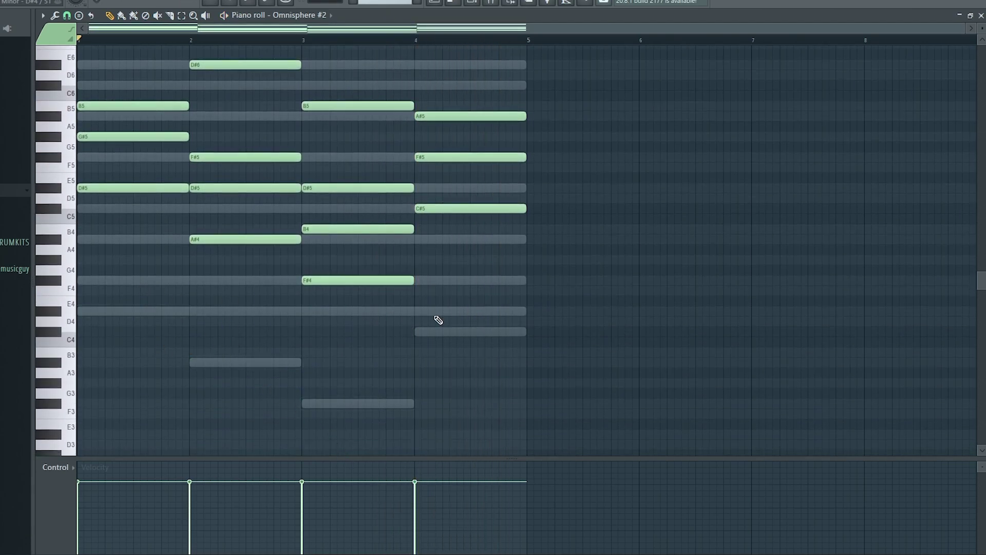
scroll(425, 320, up, 4)
key(space)
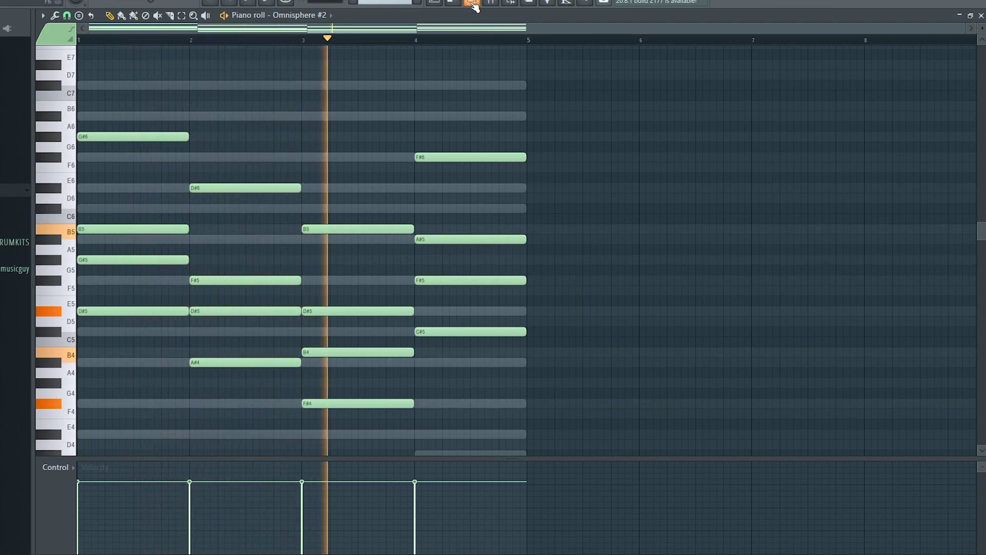
key(space)
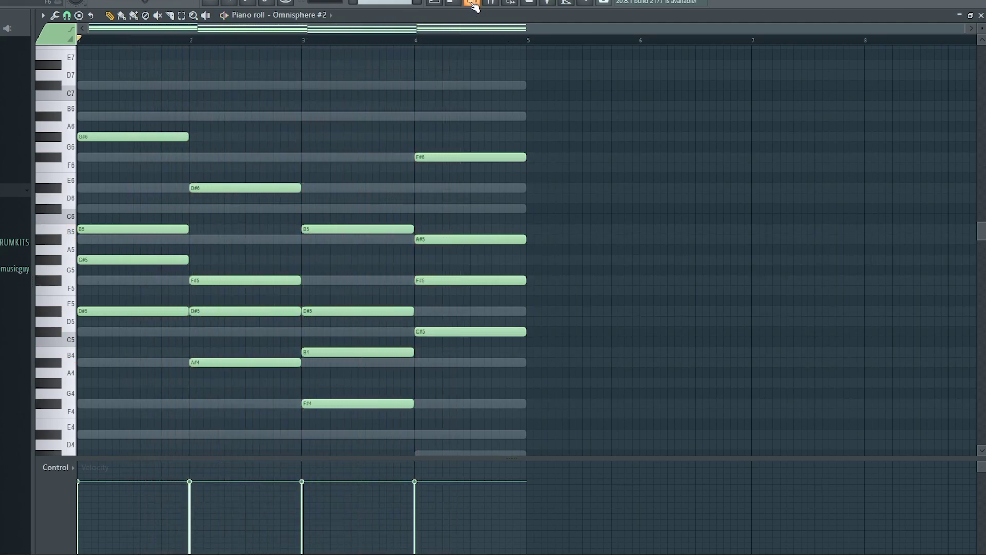
Open the 808 Snare piano roll and duplicate all its guide notes three octaves higher, starting from D#7.
click(474, 6)
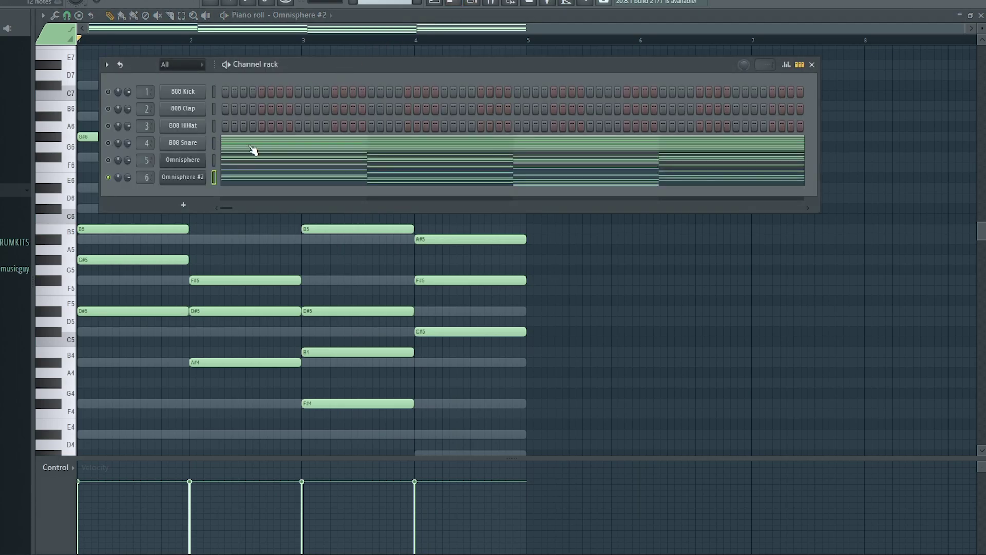
right_click(115, 141)
right_click(110, 142)
click(289, 126)
click(289, 127)
click(298, 146)
scroll(247, 180, down, 5)
drag(702, 396, 185, 31)
drag(544, 106, 544, 396)
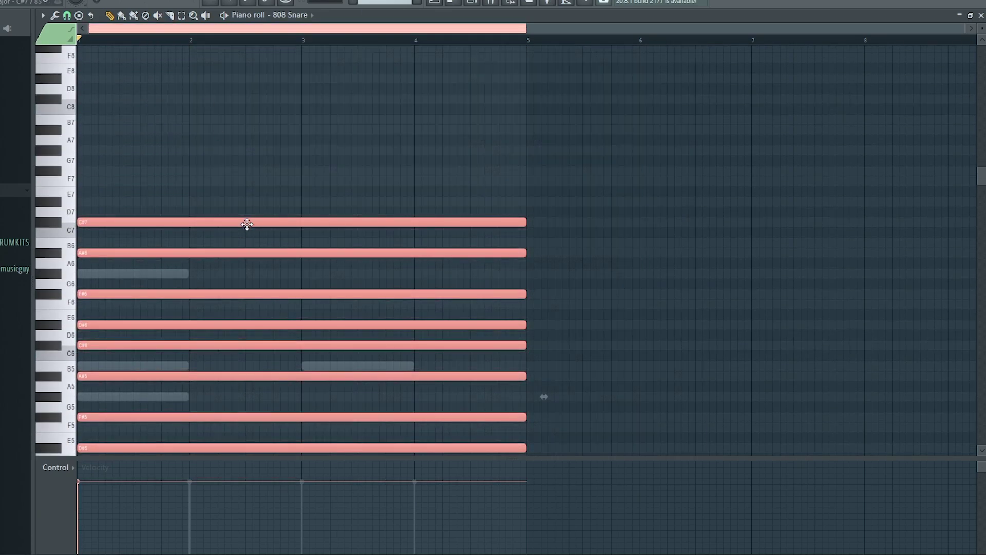
key(ctrl+Up)
key(ctrl+Up)
key(ctrl+Up)
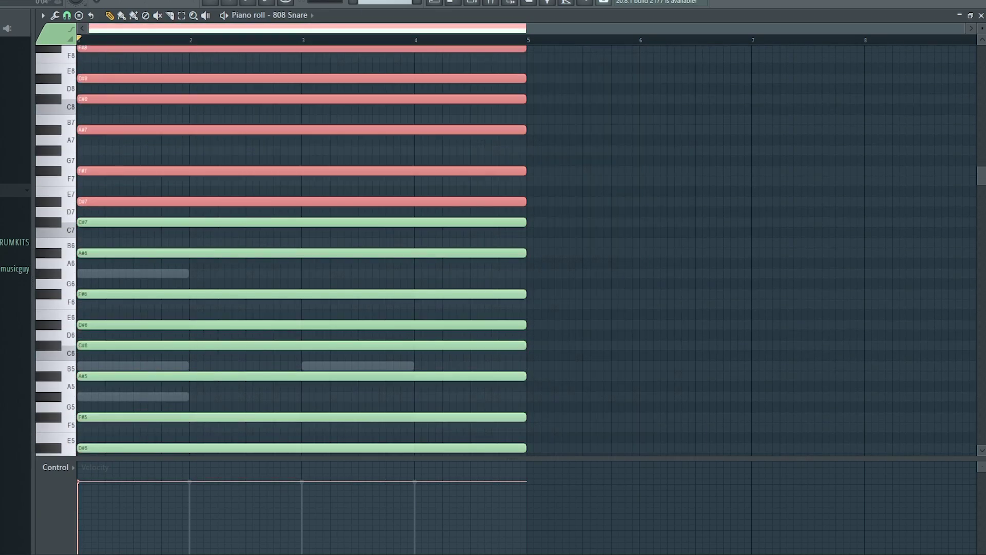
Enable the Omnisphere channel and add an eighth-note C#7 on beat 2 of bar 1 in its piano roll.
key(F6)
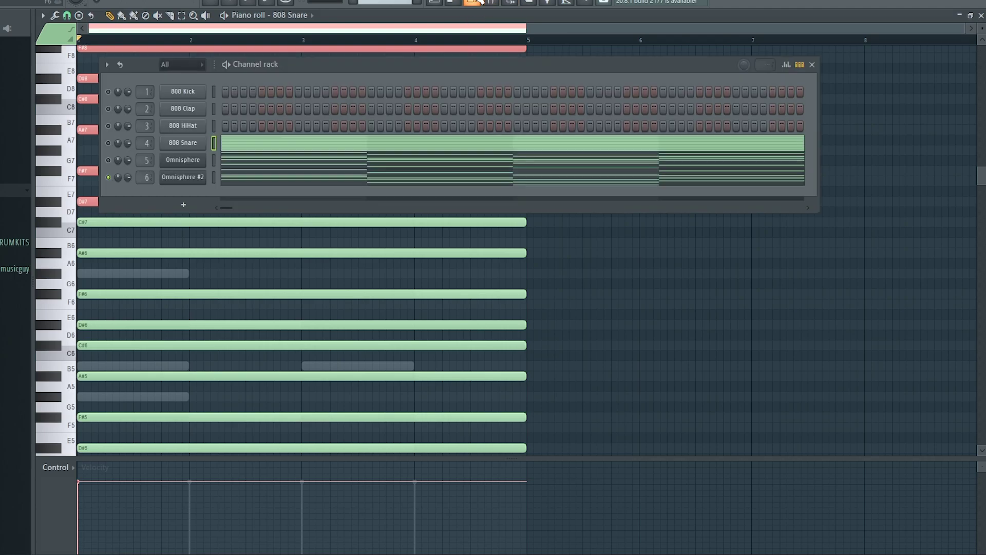
click(109, 160)
click(276, 165)
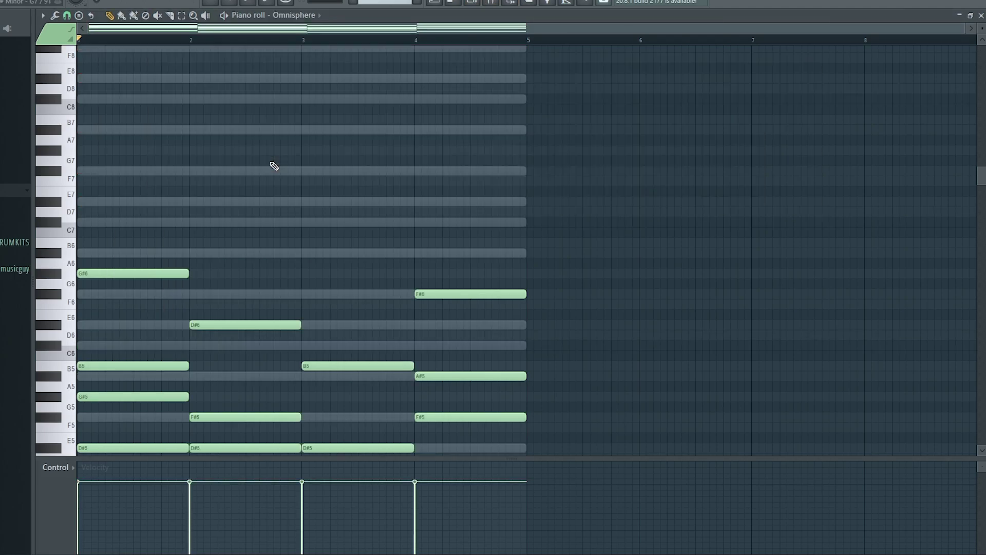
scroll(125, 196, up, 1)
click(107, 253)
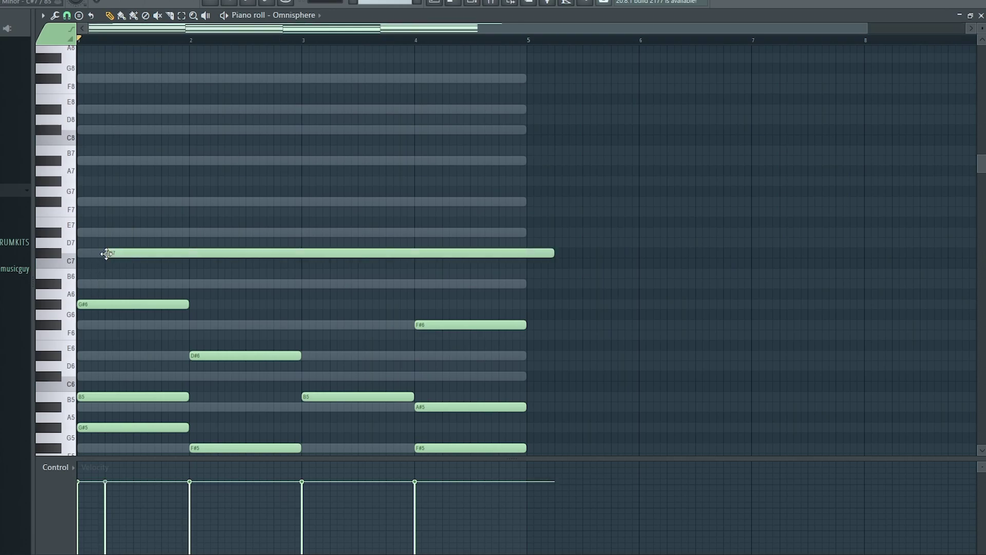
drag(536, 251, 119, 242)
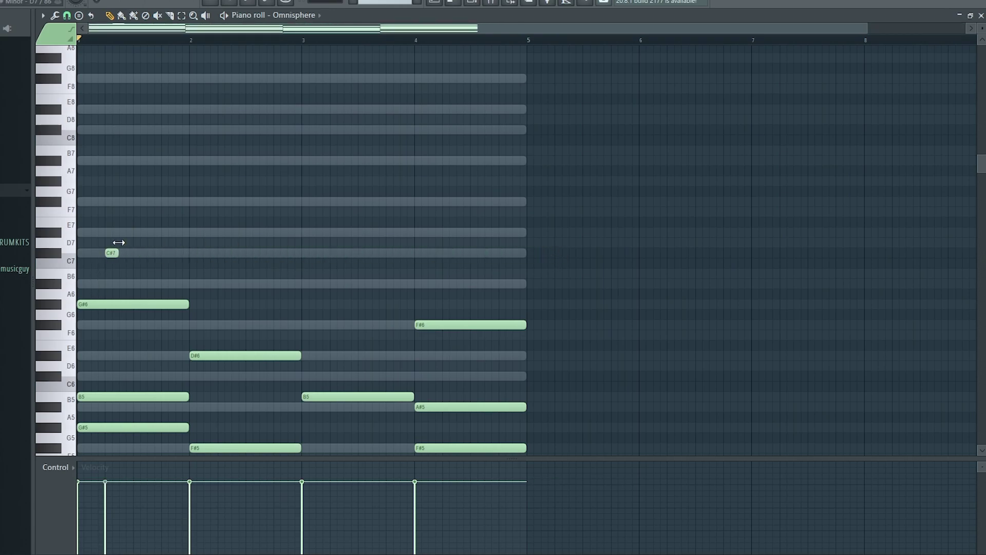
Add short melody notes: D#7 and F#7 in bar 1, D#7 and C#7 in bar 2, D#7, C#7, A#6 and F#6 in bar 3.
click(122, 232)
key(space)
click(164, 202)
click(235, 233)
click(277, 253)
click(305, 233)
click(319, 253)
click(333, 284)
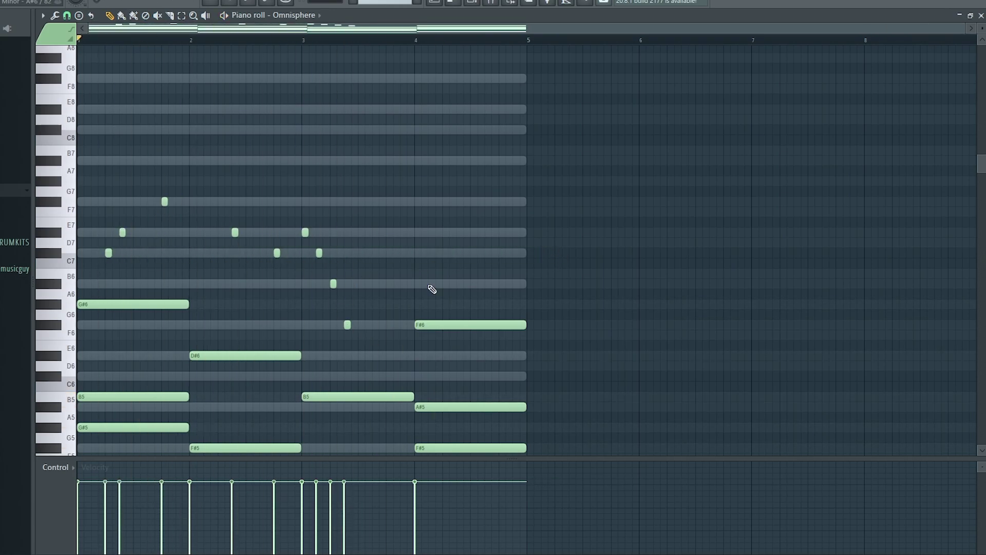
Lengthen the short melody notes and add an F#7 at the end of bar 4, playing the pattern back.
drag(322, 252, 329, 253)
key(alt+s)
key(space)
click(523, 206)
Open the Omnisphere #2 instrument, adjust its sound, and close its window.
key(F6)
key(F7)
scroll(277, 275, down, 6)
key(F6)
click(183, 177)
click(682, 226)
click(543, 226)
click(497, 226)
click(683, 226)
click(371, 410)
click(488, 441)
click(371, 411)
click(478, 467)
drag(810, 367, 806, 462)
click(867, 72)
Stop playback and add another Omnisphere instrument as a new channel.
click(206, 149)
key(F6)
key(space)
click(142, 167)
click(139, 194)
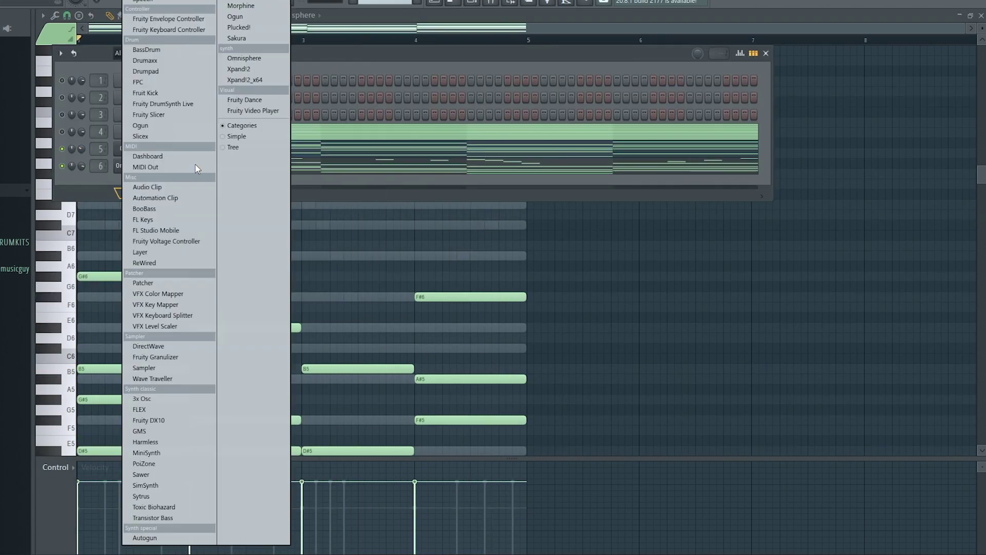
click(240, 57)
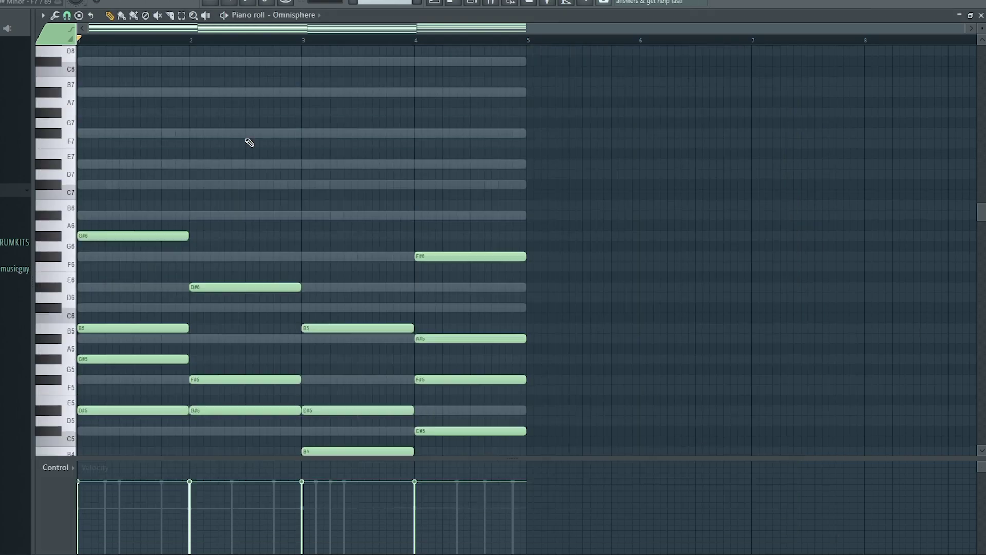
Solo the Omnisphere #3 channel and play back its melody.
key(F6)
right_click(63, 183)
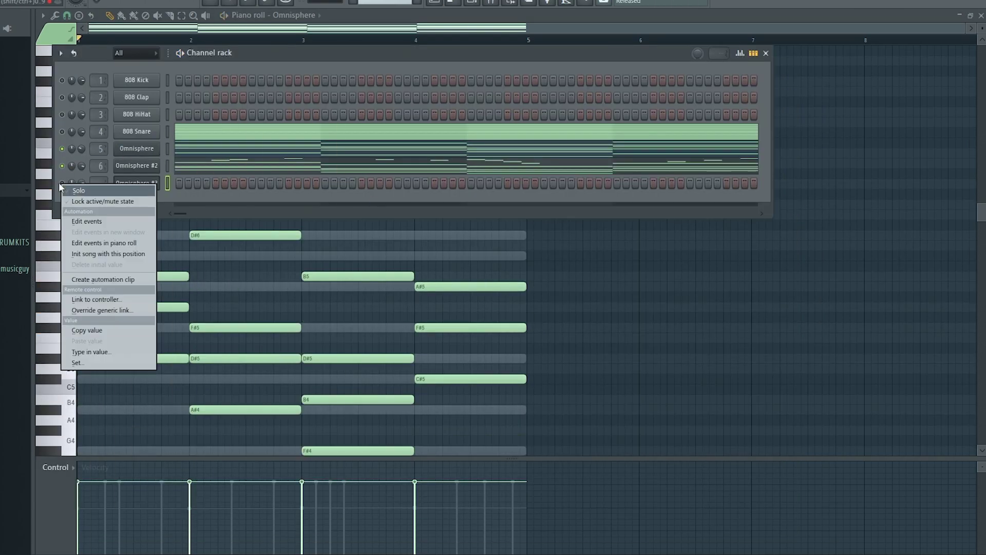
click(78, 188)
click(149, 461)
key(space)
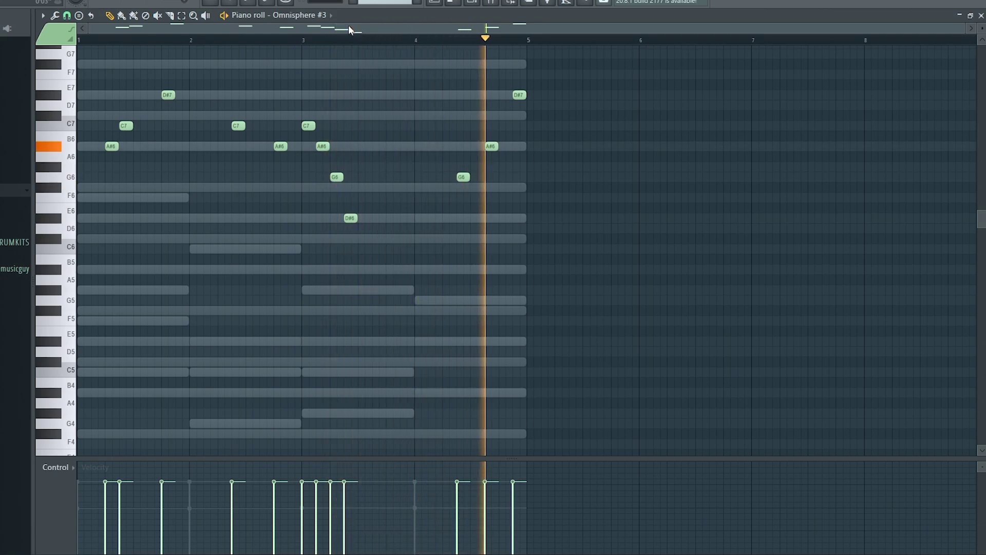
In the mixer, load HalfTime and Fruity Reeverb 2 on the Omnisphere track and Fruity Limiter on the master.
click(489, 2)
click(491, 3)
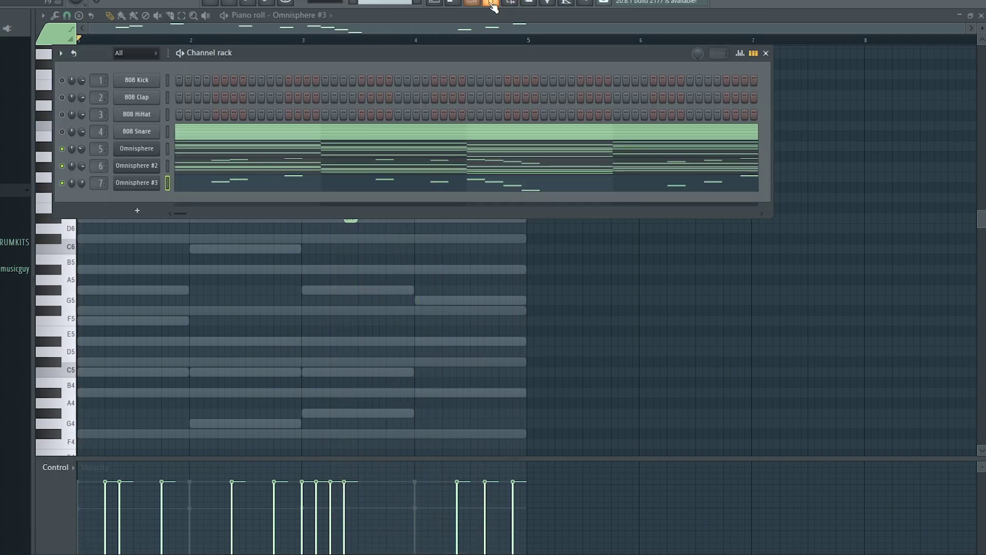
click(224, 111)
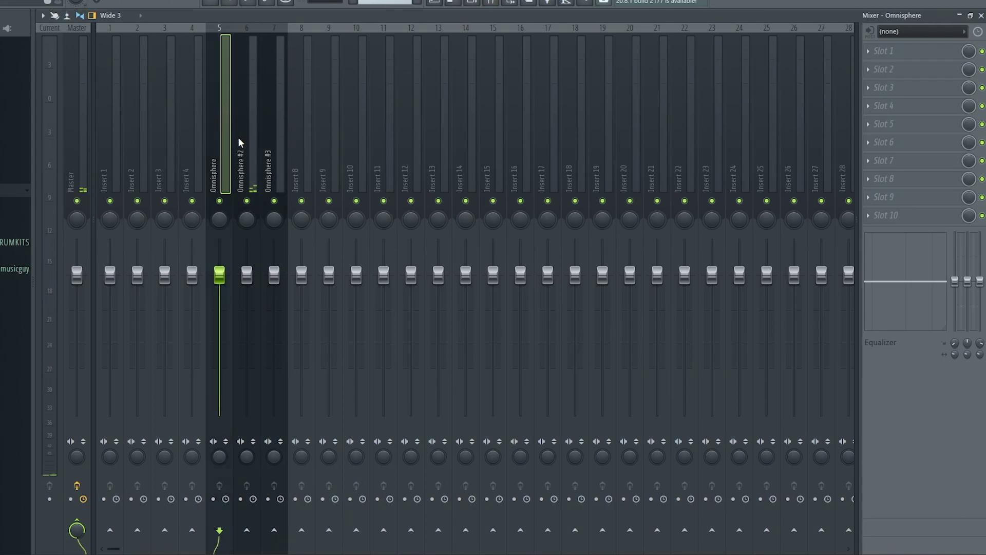
click(899, 54)
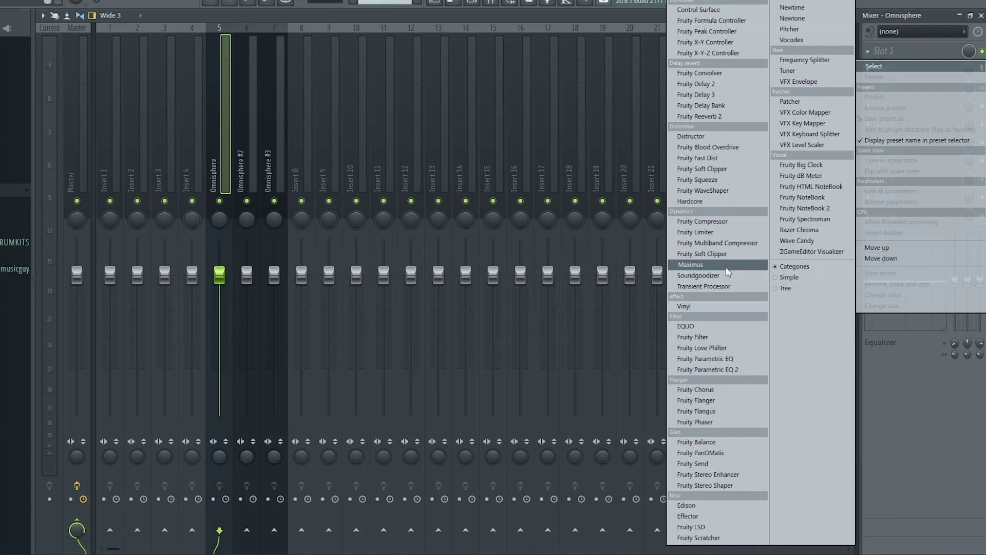
click(885, 61)
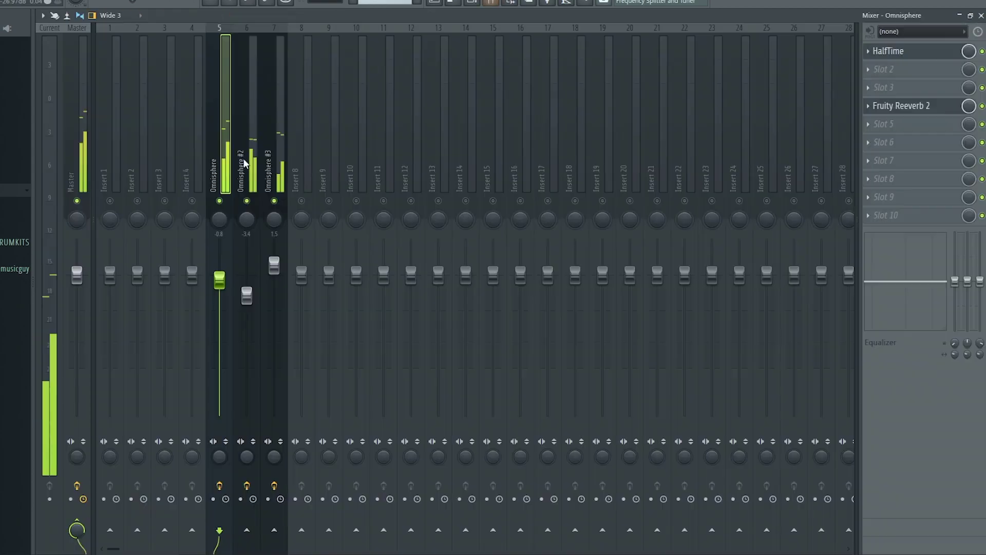
drag(198, 510, 527, 511)
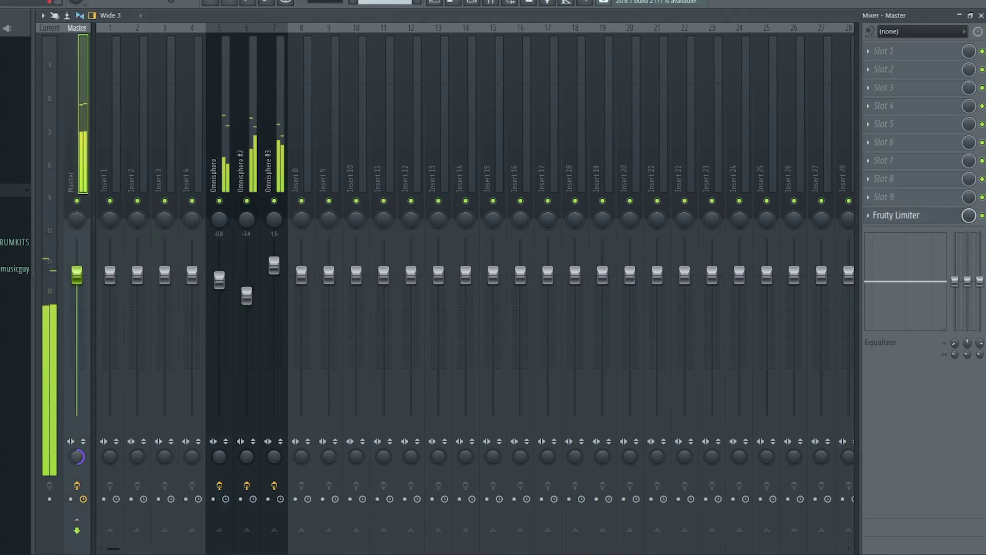
Render Pattern 1 from the playlist as a 16-bit stereo WAV audio clip.
click(436, 3)
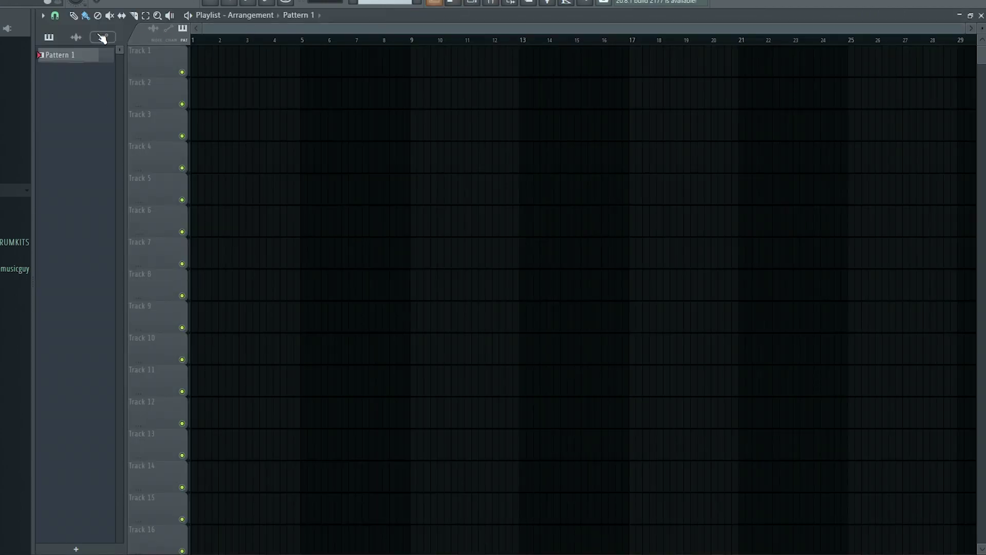
right_click(92, 55)
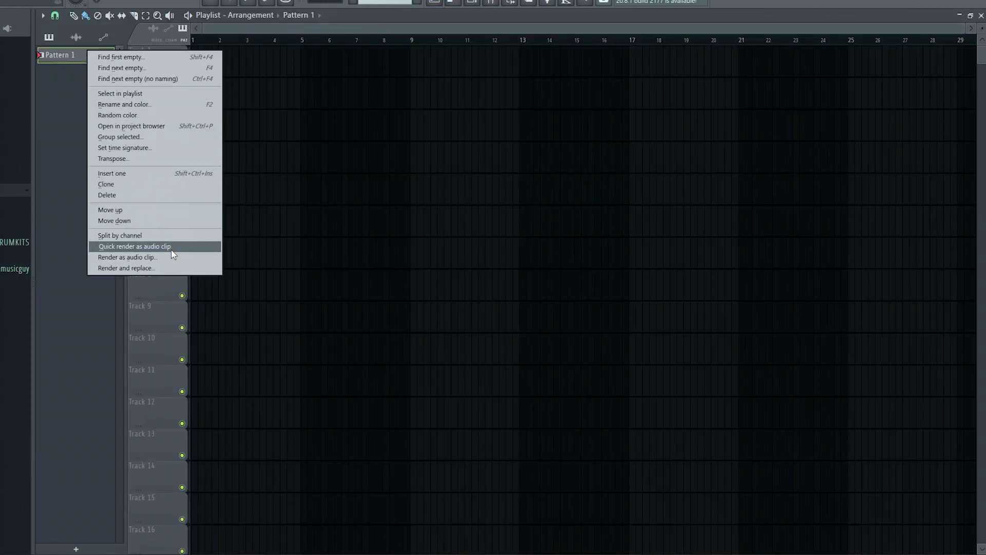
click(134, 257)
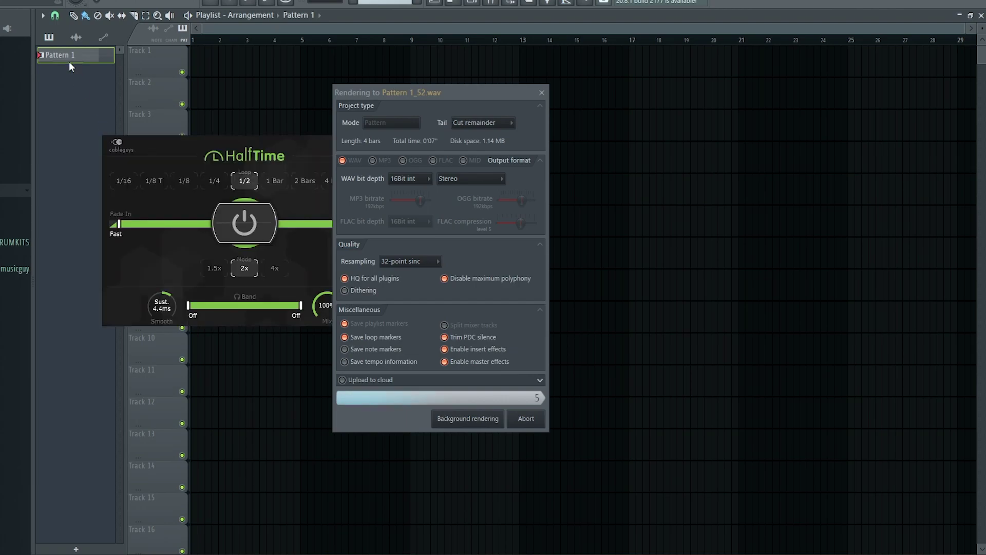
Place the rendered Pattern 1 audio clip at the start of Track 1 and cut off its tail after bar 4.
drag(82, 53, 195, 59)
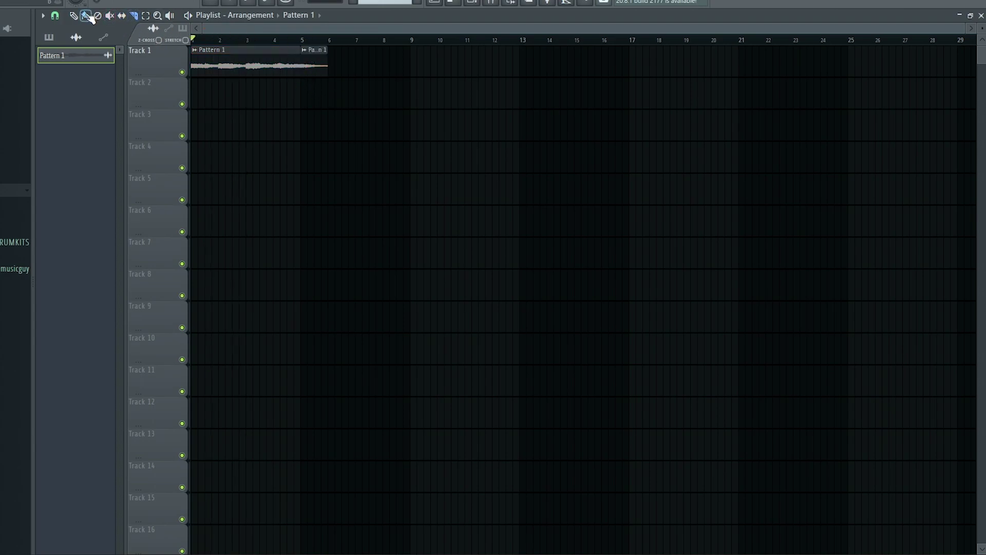
scroll(311, 71, up, 4)
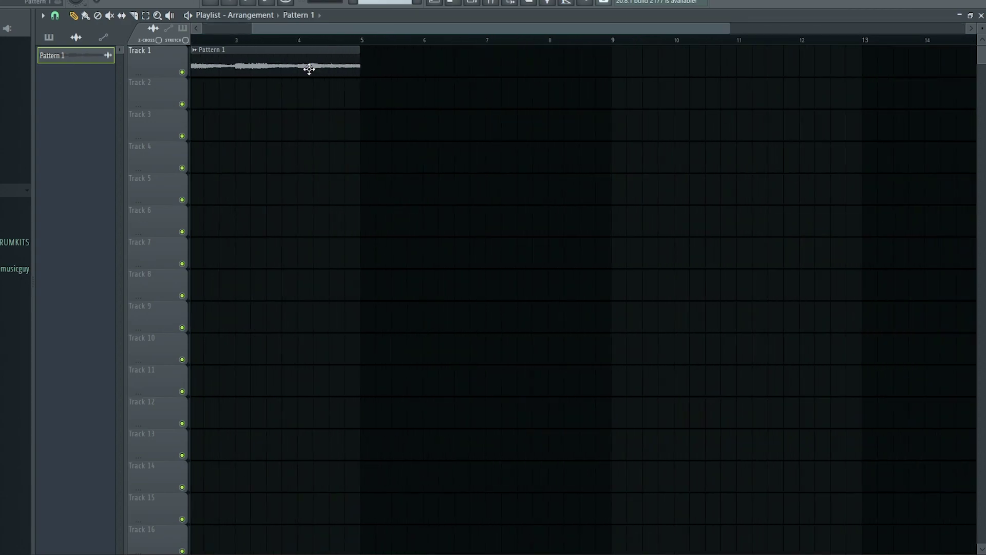
scroll(311, 63, down, 5)
scroll(334, 56, up, 5)
Show all channels in the channel rack and open the Omnisphere piano roll.
click(457, 5)
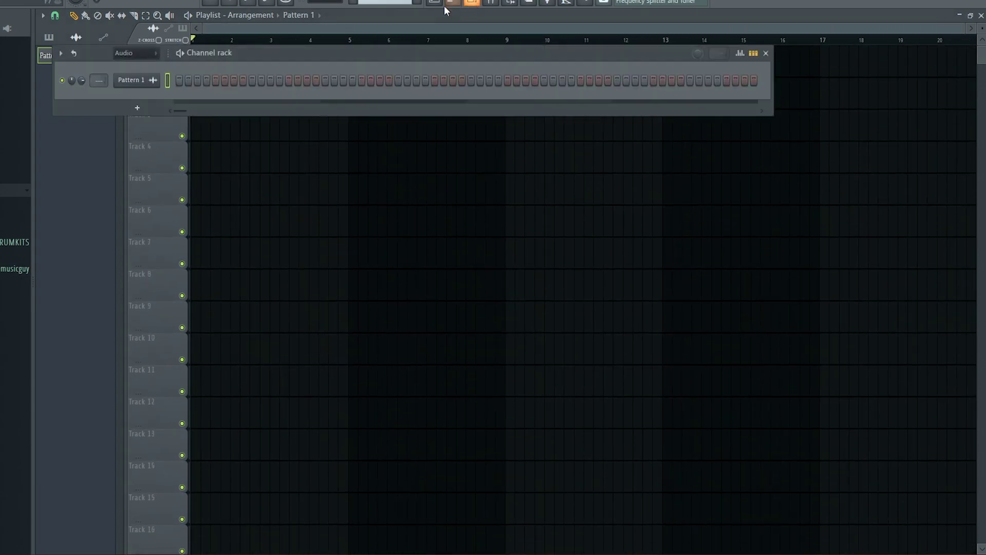
click(149, 72)
click(212, 153)
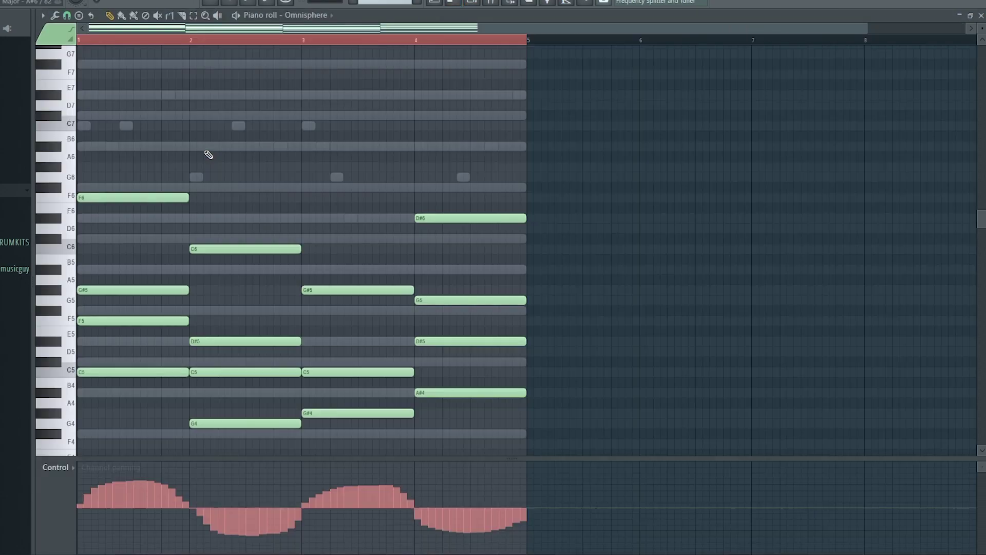
Return to the playlist and play back the rendered Pattern 1 audio clip.
scroll(534, 514, up, 6)
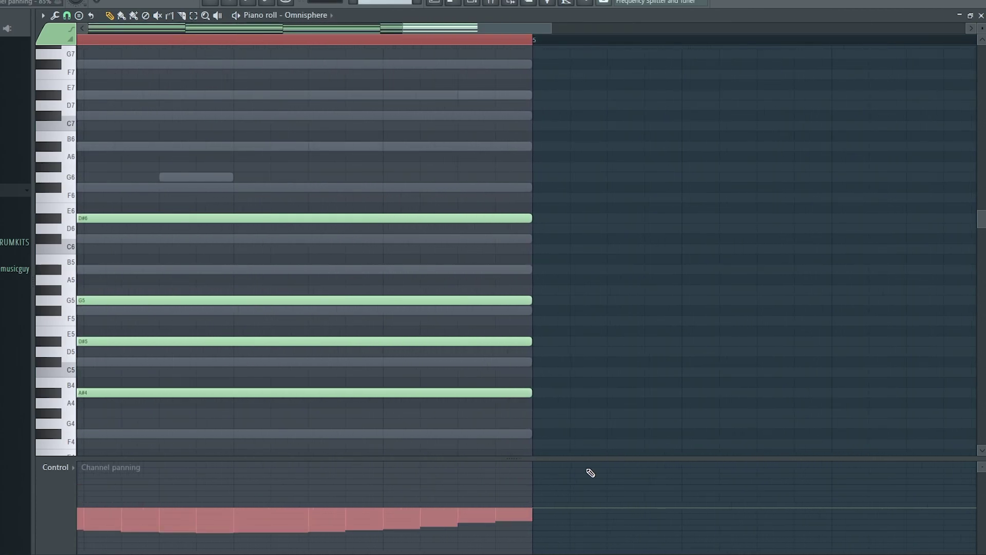
scroll(587, 465, down, 6)
click(429, 4)
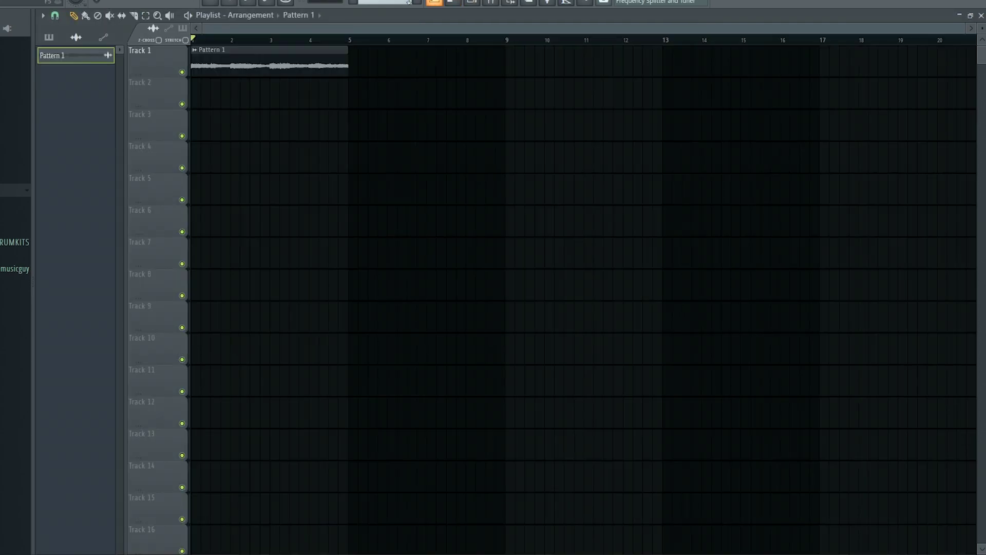
key(space)
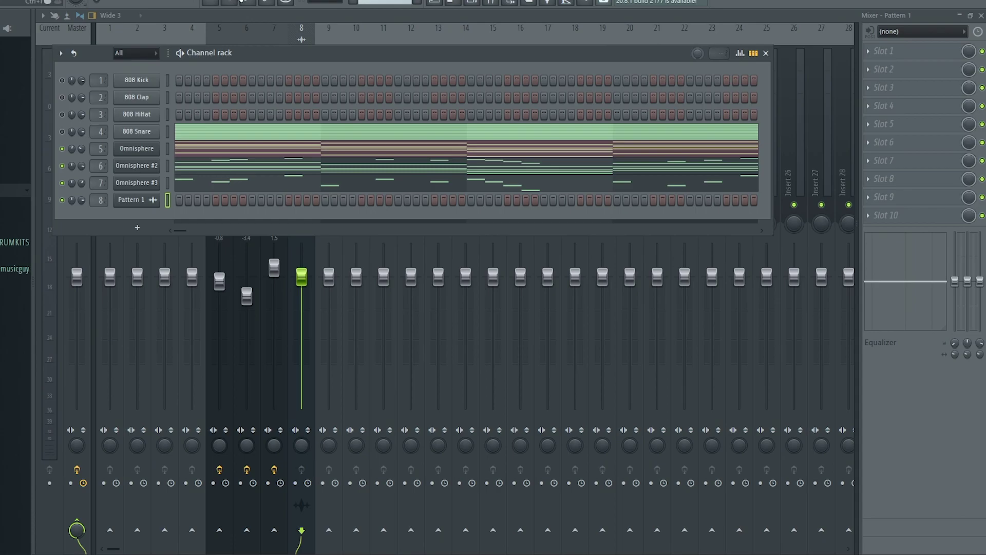
Load Fruity Reeverb 2 in slot 3 of the Pattern 1 mixer track.
click(302, 31)
click(888, 88)
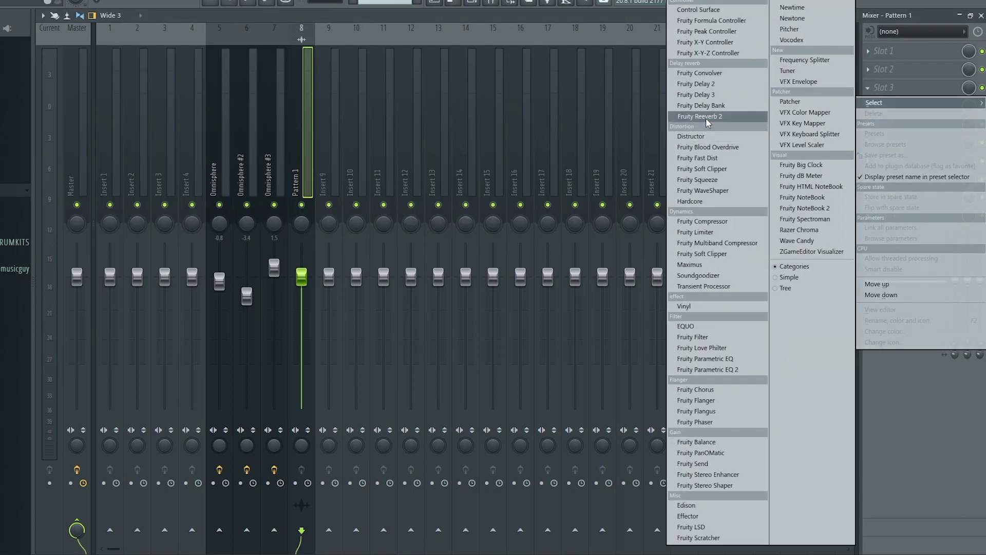
click(705, 116)
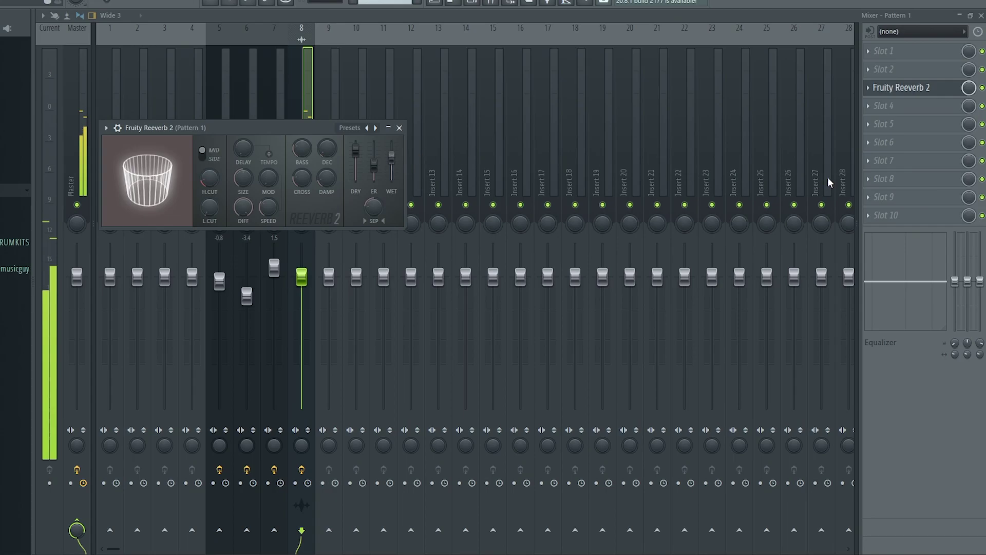
Load Fruity Parametric EQ 2 in slot 6 with the 30Hz + 18kHz cut preset and narrow its low and high cuts inward.
click(880, 143)
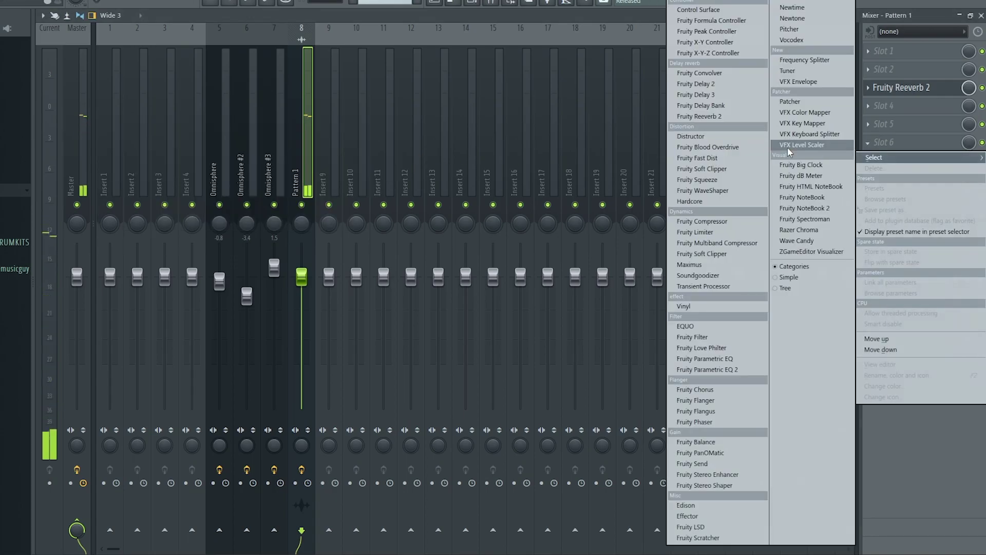
click(738, 369)
click(506, 173)
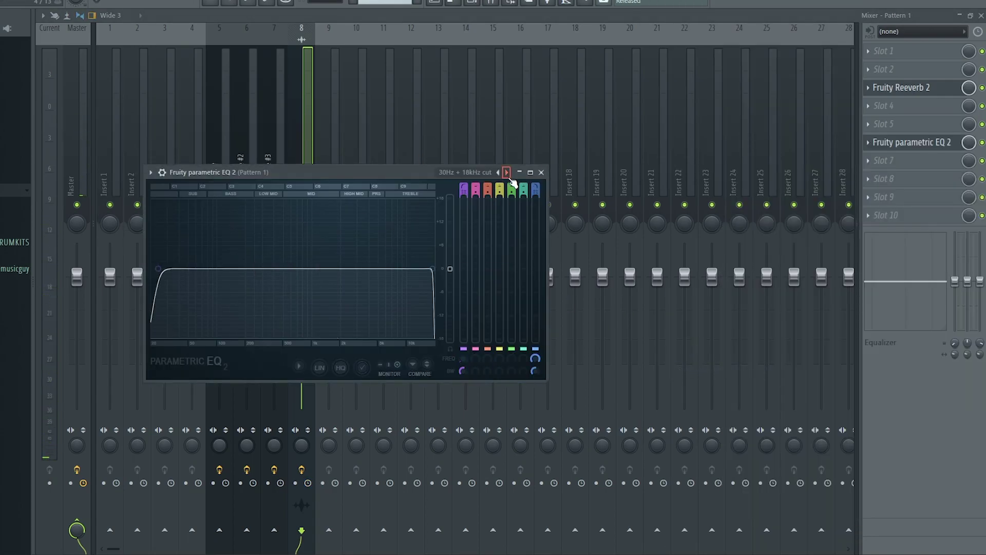
drag(172, 264, 210, 269)
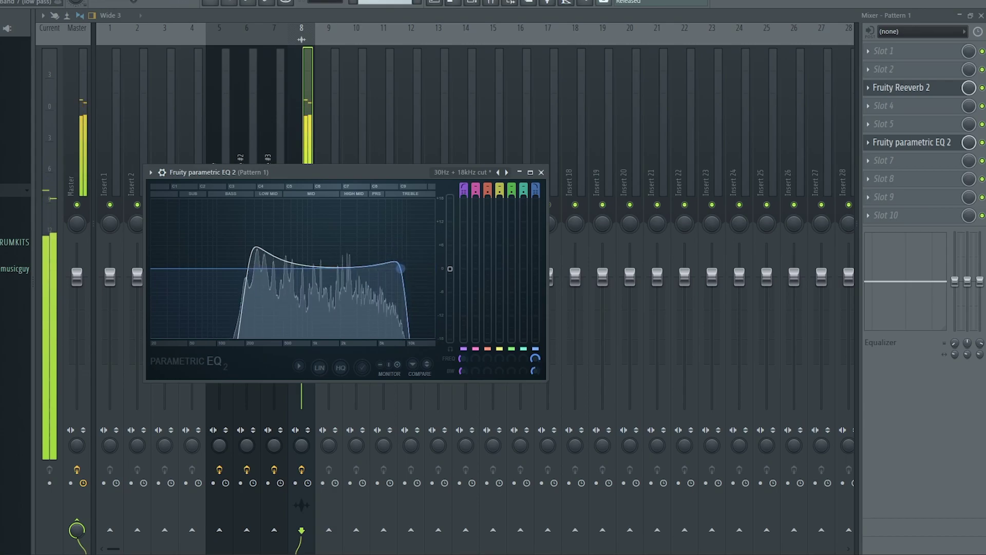
scroll(251, 269, up, 3)
scroll(252, 272, down, 2)
click(542, 172)
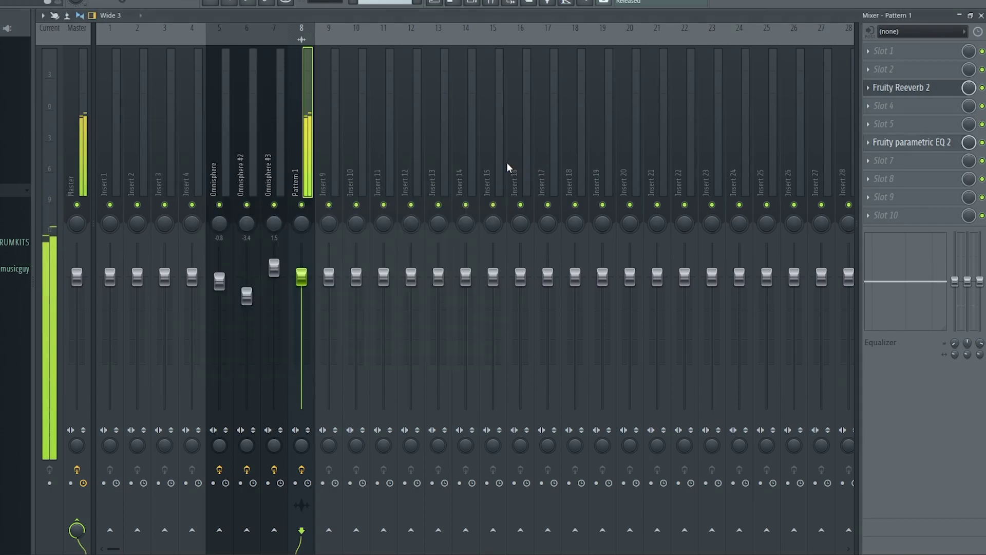
Move Fruity Reeverb 2 and Fruity Parametric EQ 2 to slots 1 and 2 and load dblue Glitch v1.3 on the Pattern 1 track.
drag(916, 73, 906, 51)
drag(898, 139, 881, 71)
click(892, 88)
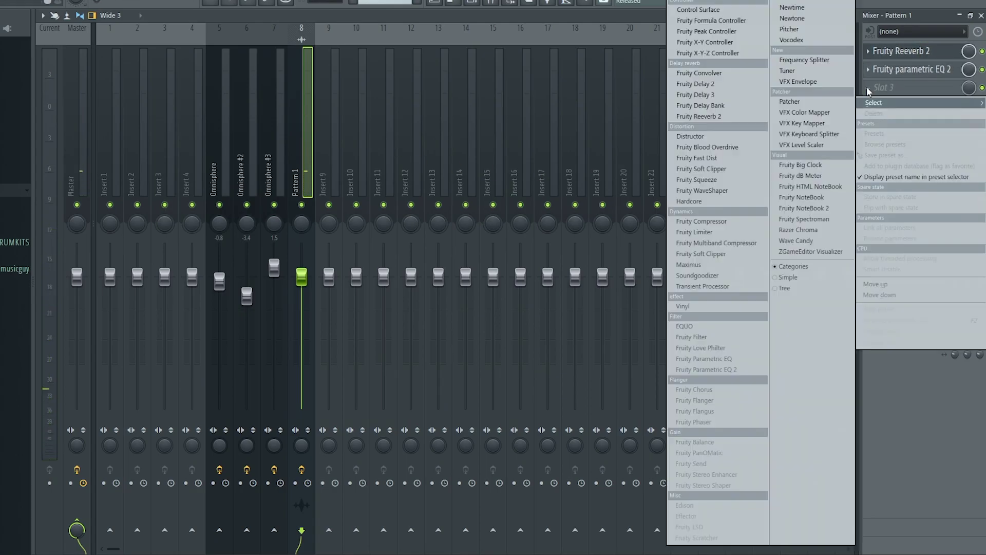
click(743, 20)
scroll(493, 452, down, 10)
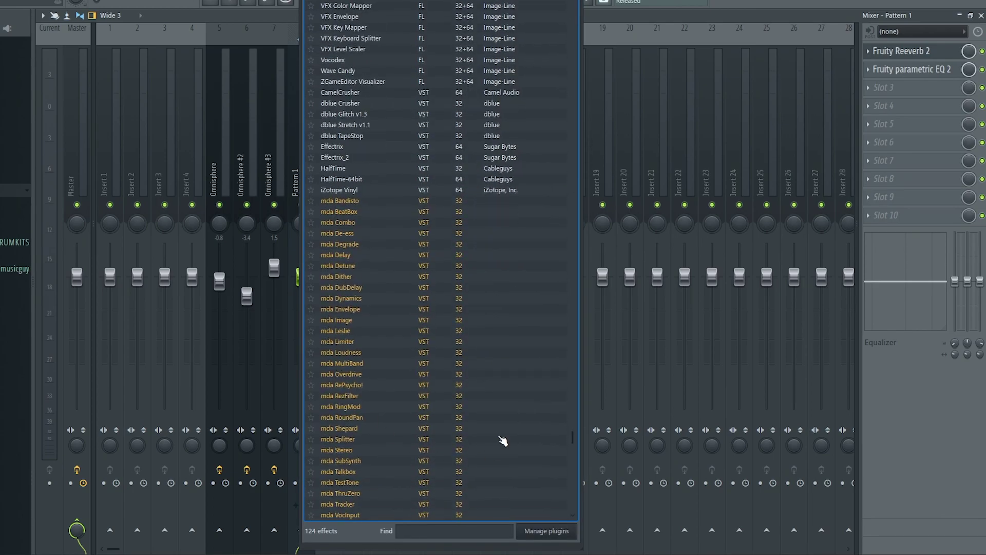
click(358, 115)
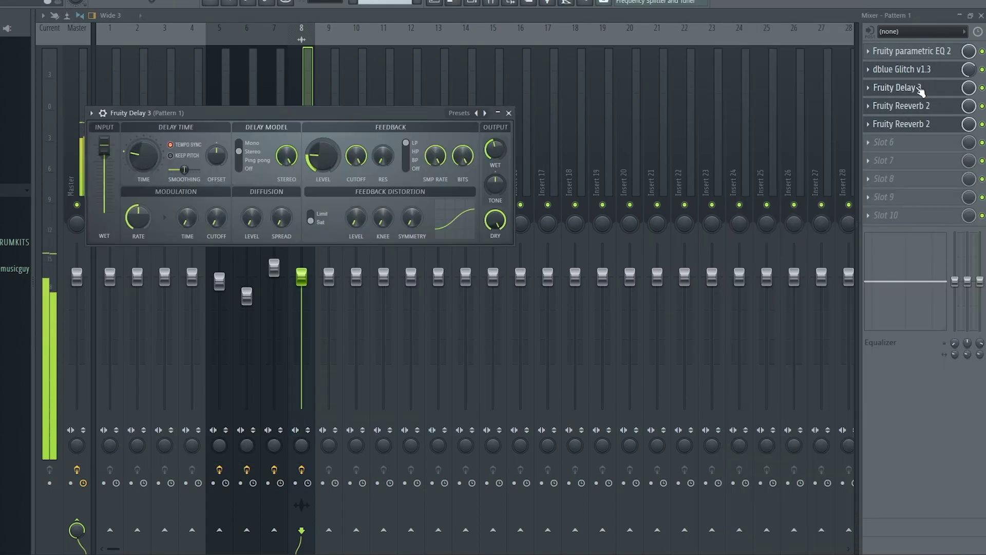
Close the Fruity Delay 3 window and load a second Fruity Parametric EQ 2 in slot 7 of the Pattern 1 track.
click(922, 91)
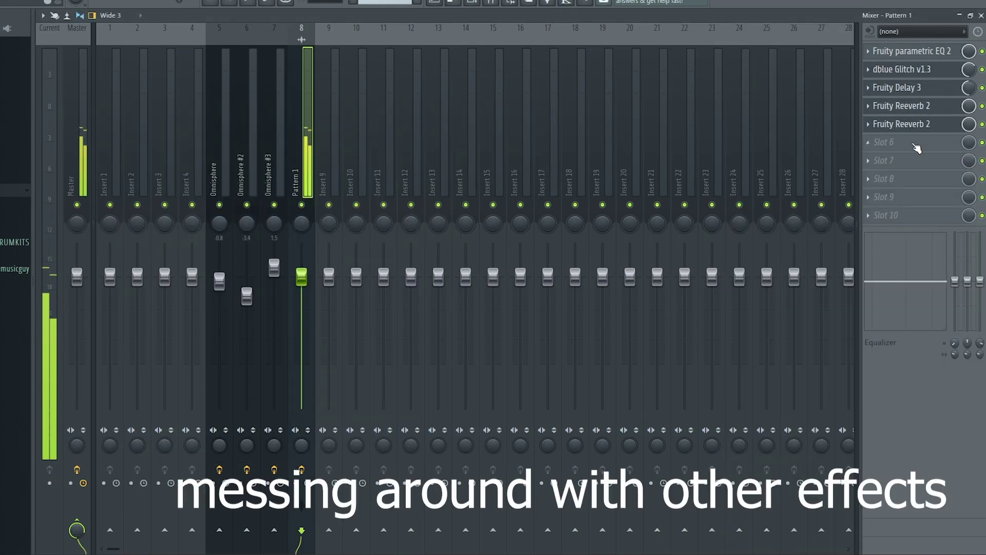
click(894, 160)
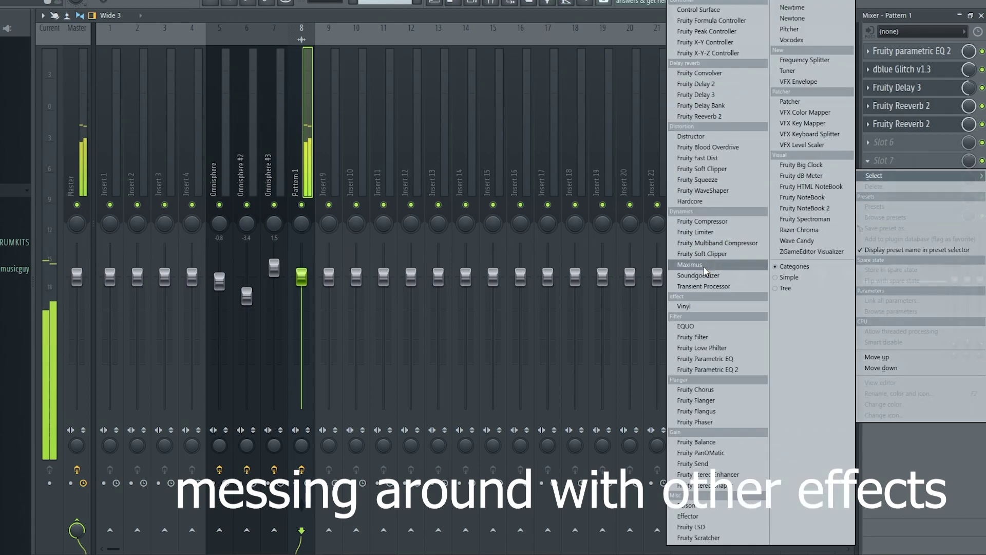
click(720, 369)
Shape the new EQ curve by cutting the lows with band 1, boosting band 3 slightly and lowering the band 7 high shelf.
drag(92, 172, 116, 233)
drag(189, 165, 155, 156)
drag(221, 165, 158, 164)
drag(252, 164, 273, 203)
drag(118, 232, 129, 233)
drag(273, 203, 273, 202)
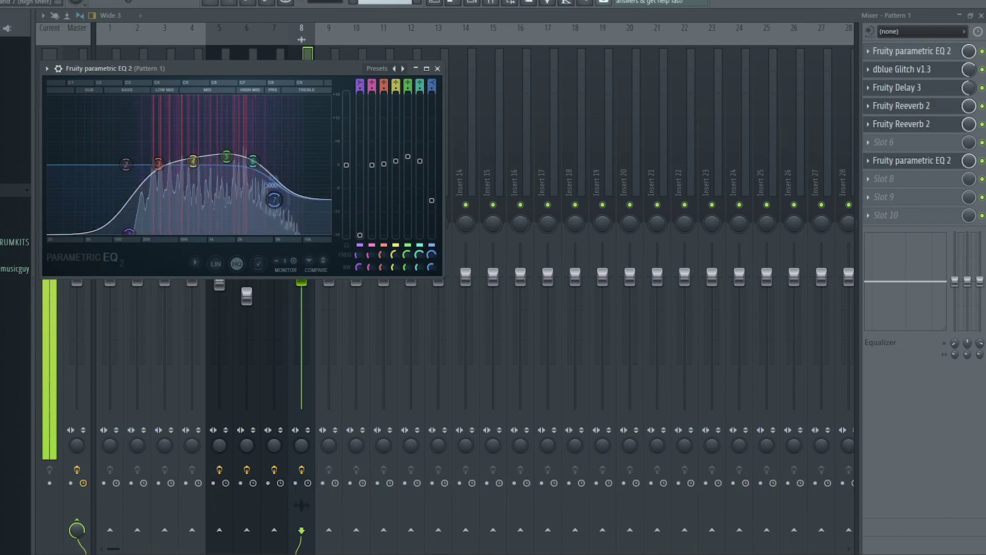
drag(158, 164, 157, 154)
drag(129, 233, 156, 229)
drag(193, 161, 196, 179)
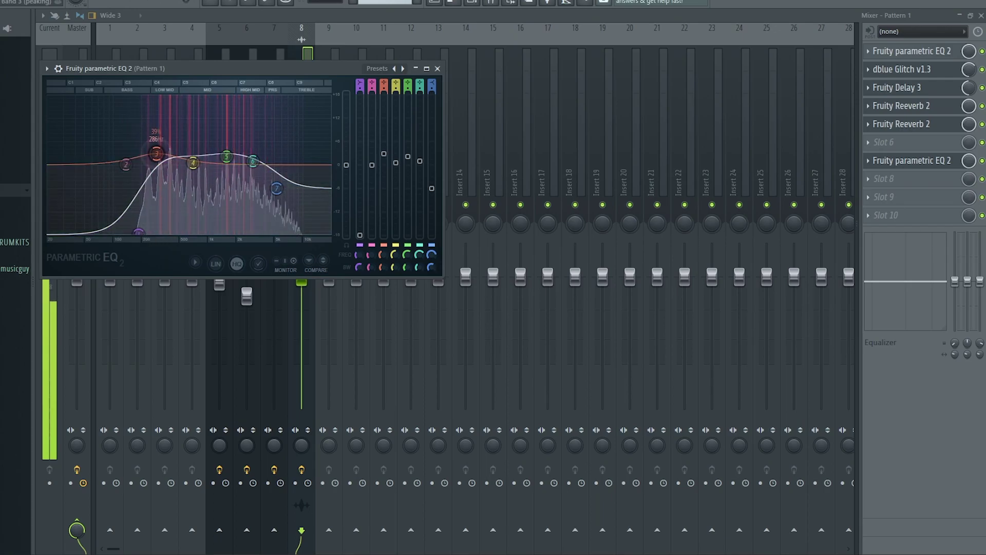
Load HalfTime on the Pattern 1 track with a 1/4 loop and move it to slot 6, ahead of the second EQ.
click(891, 197)
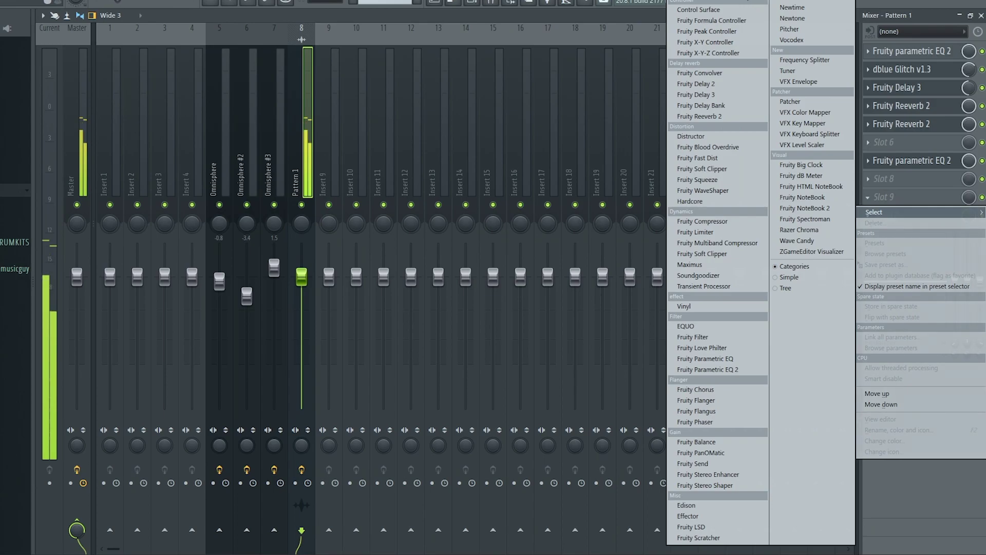
click(697, 1)
scroll(463, 355, down, 7)
click(356, 445)
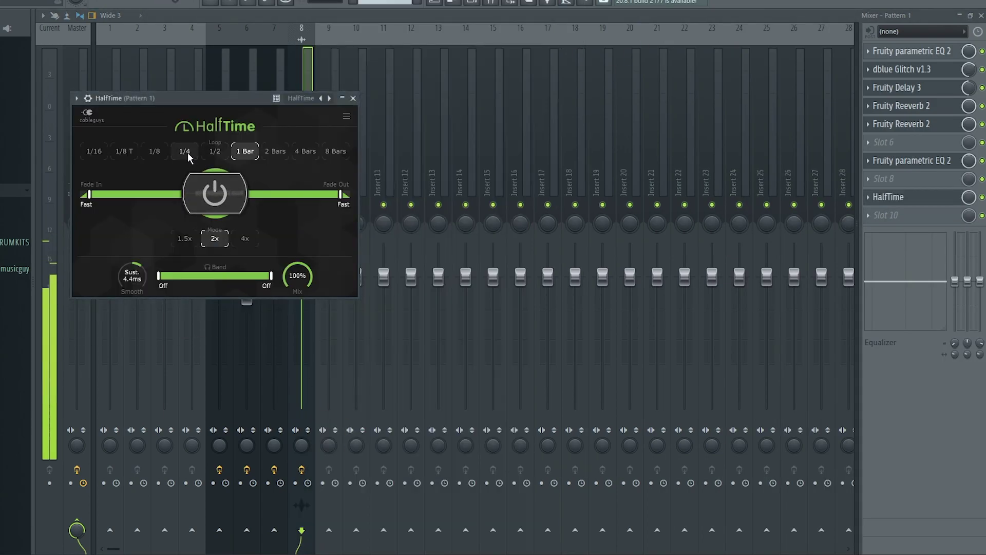
click(188, 154)
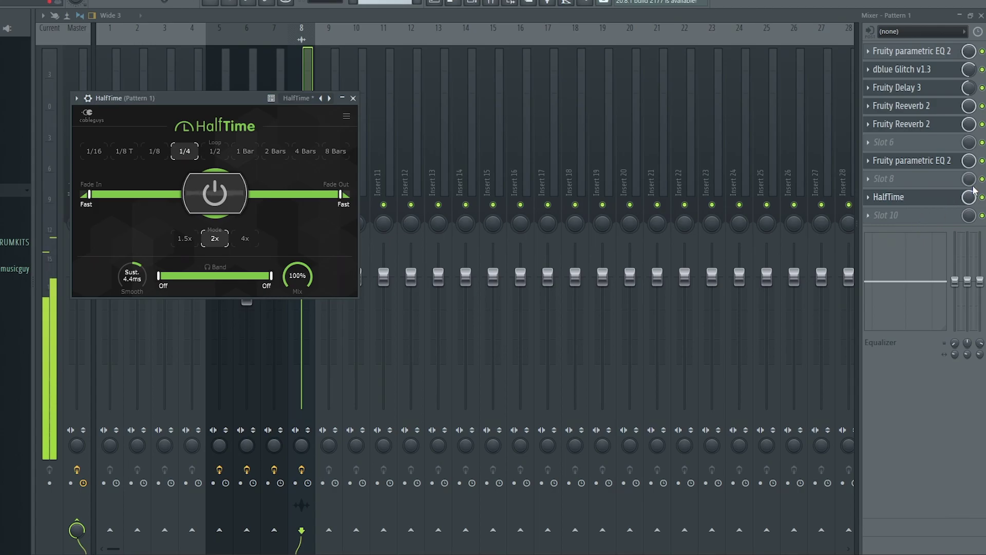
drag(969, 199, 969, 221)
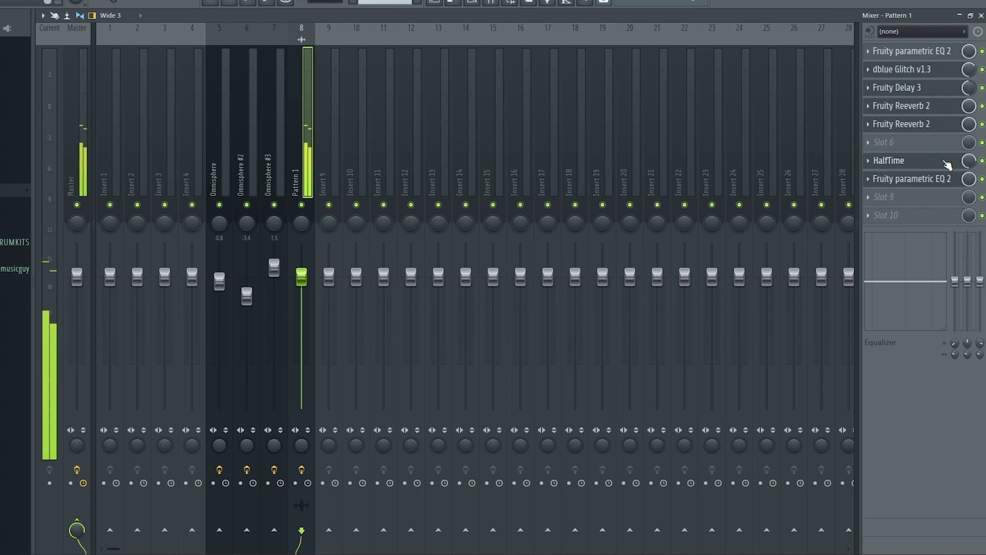
drag(948, 160, 913, 163)
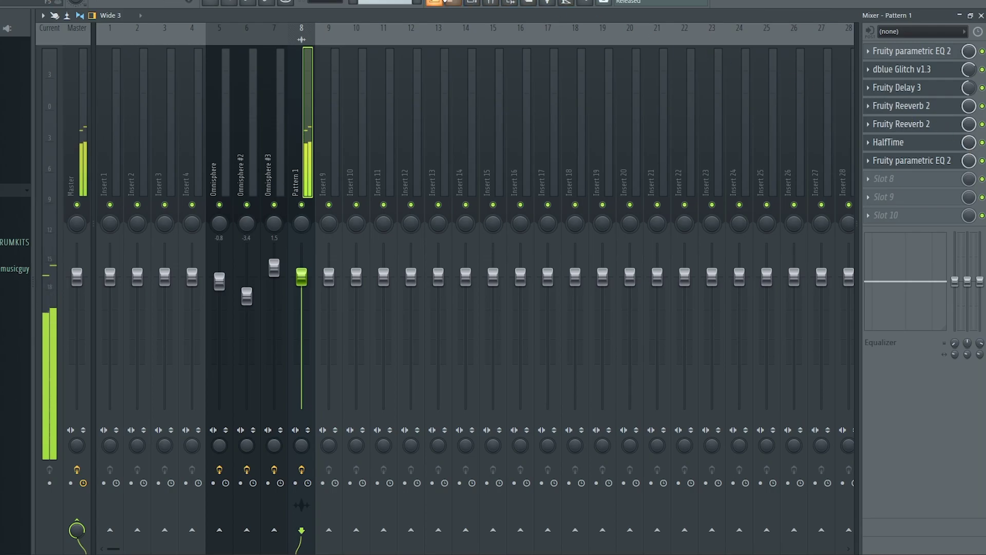
Duplicate the Pattern 1 audio clip in the playlist so the copy starts at bar 5.
click(442, 2)
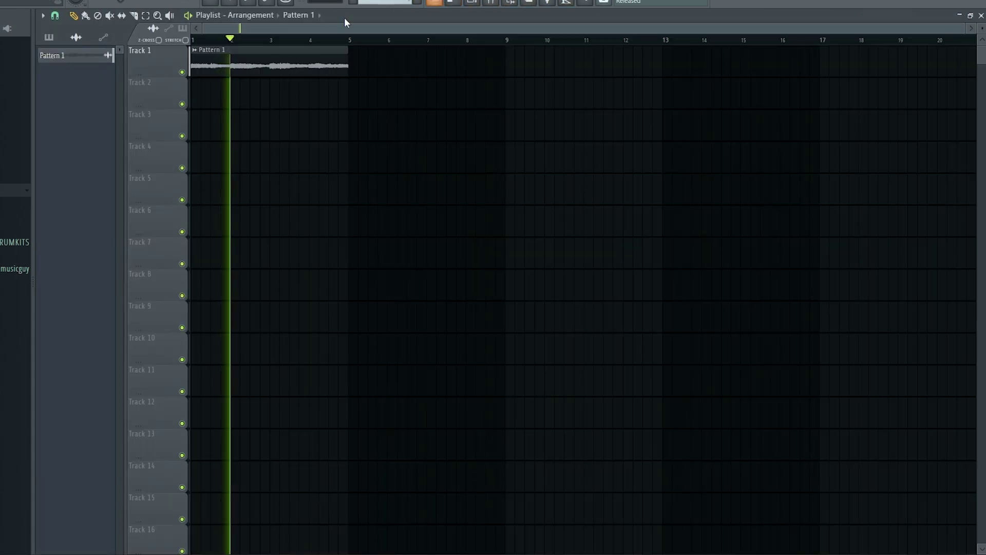
ctrl+click(277, 61)
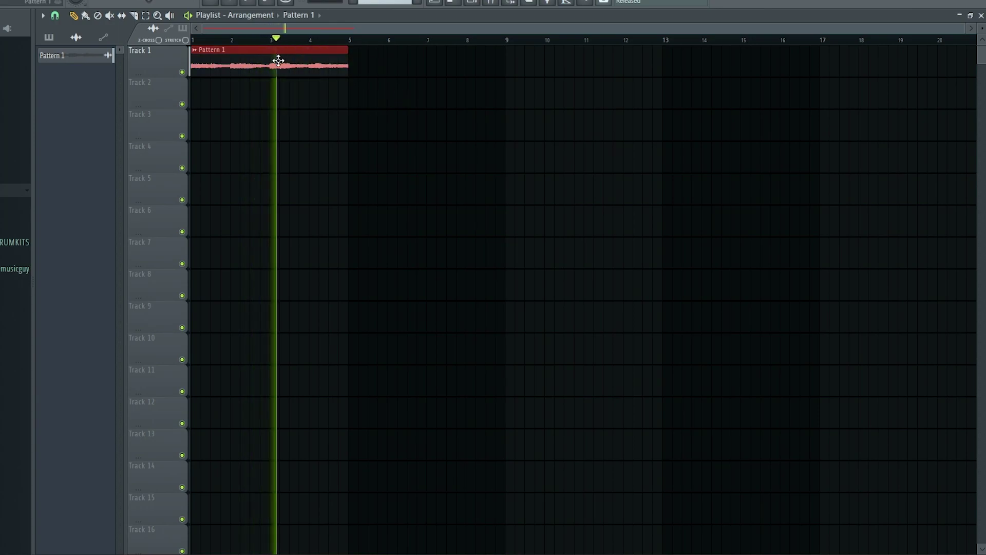
key(ctrl+b)
drag(581, 150, 765, 159)
Create an automation clip for the HalfTime mix level on the Pattern 1 mixer track.
click(490, 3)
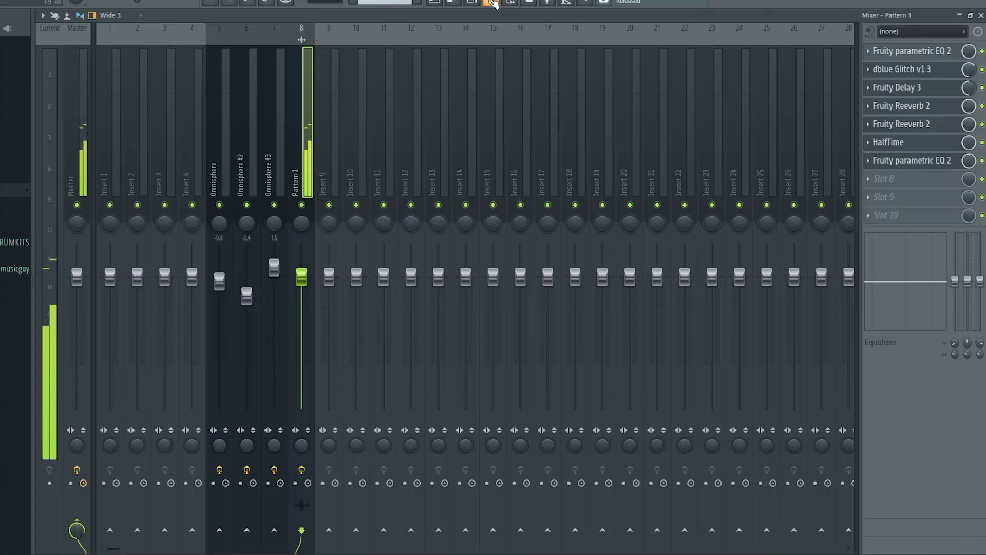
right_click(967, 146)
click(932, 231)
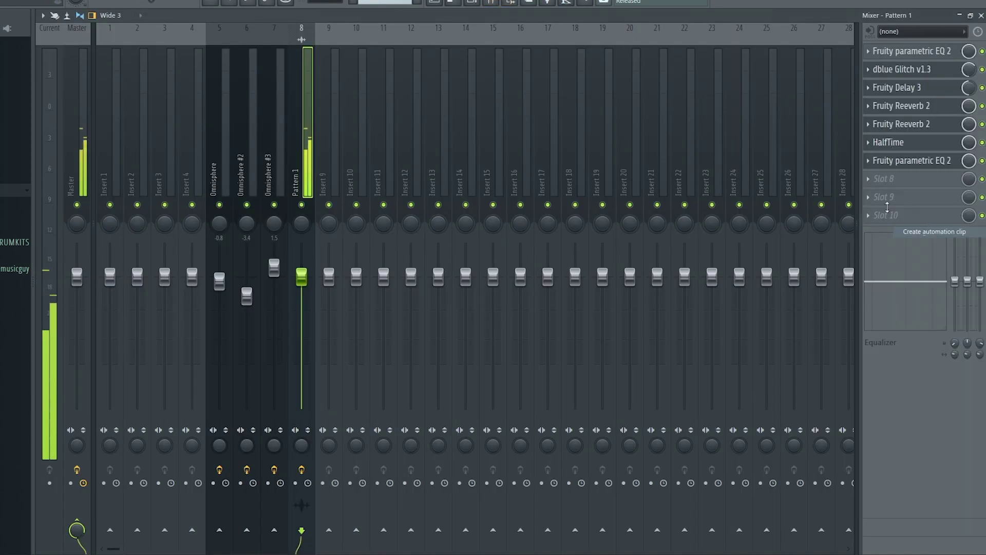
Make the HalfTime automation drop from full to zero at bar 5 and shorten its clip to end just past that point.
click(434, 3)
right_click(348, 88)
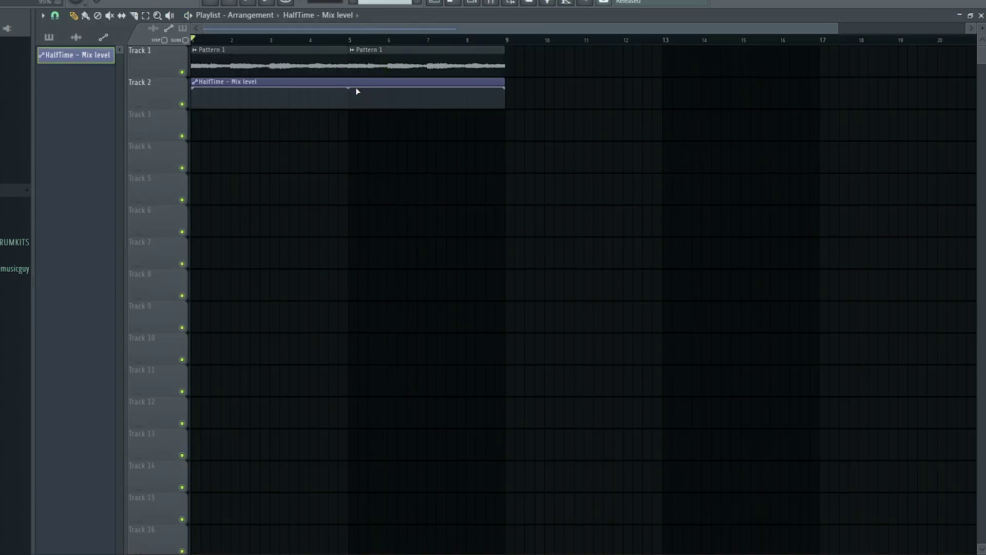
mouse_move(349, 87)
mouse_down()
mouse_move(347, 113)
mouse_move(349, 86)
mouse_up()
right_click(345, 108)
drag(505, 89, 362, 147)
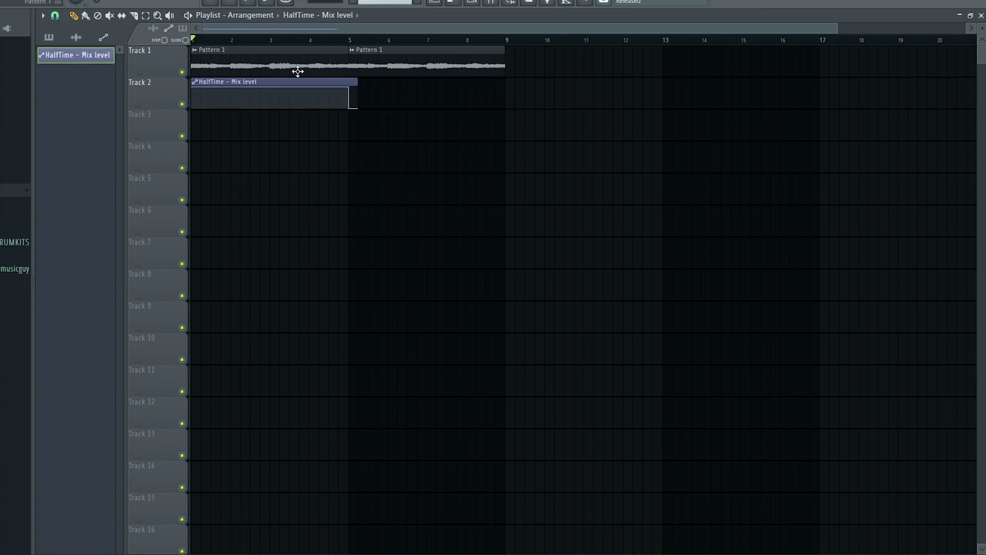
Play the arrangement and check in the mixer how the automation changes the HalfTime mix level.
key(space)
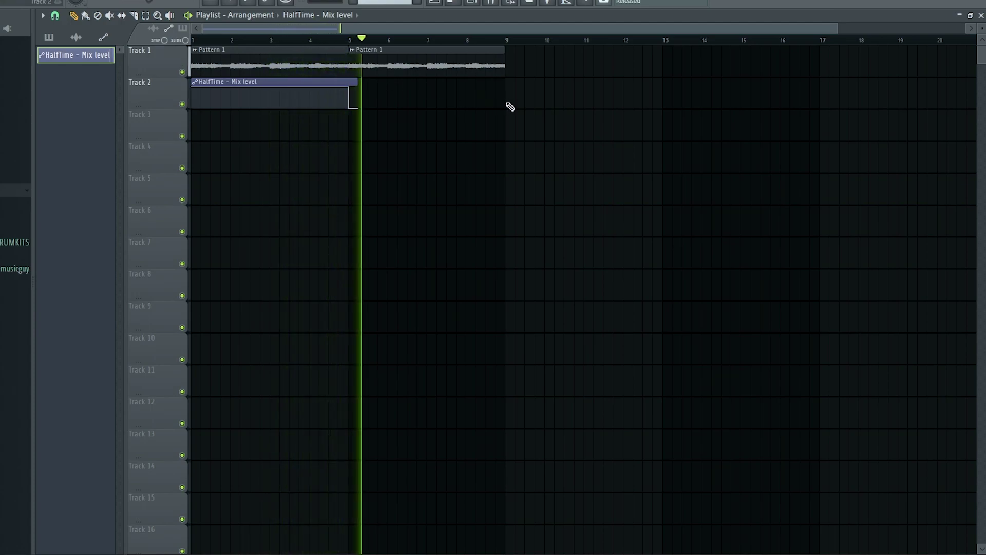
click(500, 10)
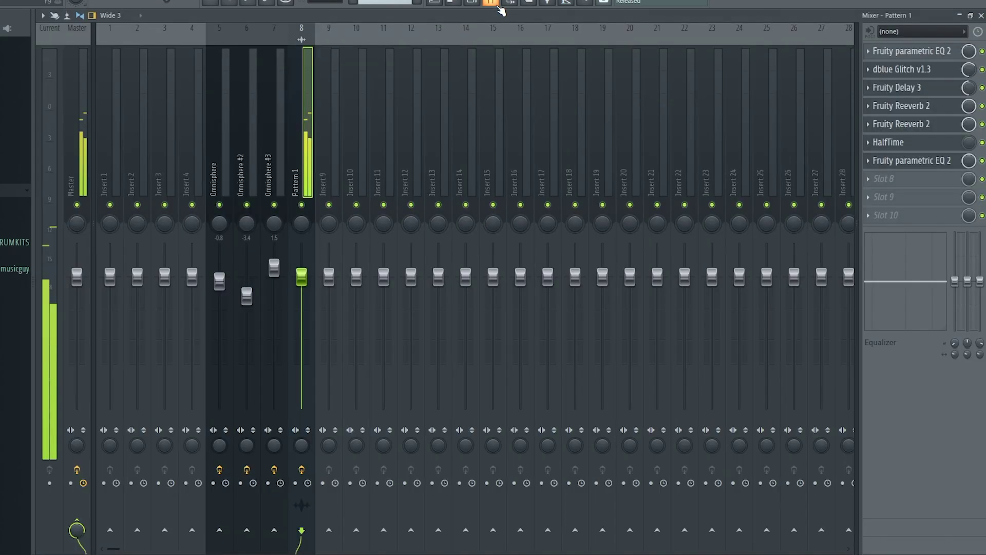
click(435, 2)
click(557, 127)
right_click(557, 127)
key(space)
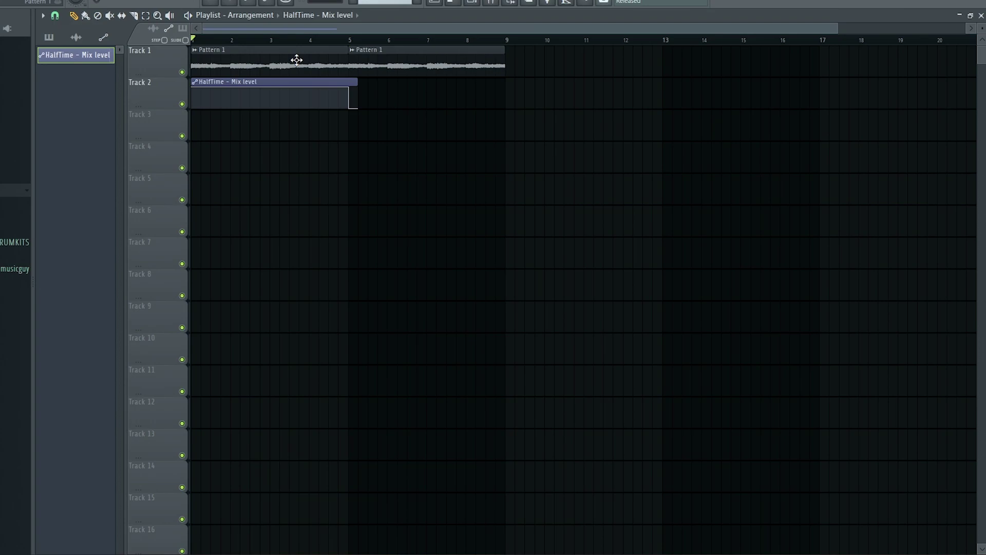
Shift the HalfTime automation clip over the second Pattern 1 clip and reshape it to stay full only from bar 5 to bar 9.
drag(282, 82, 426, 82)
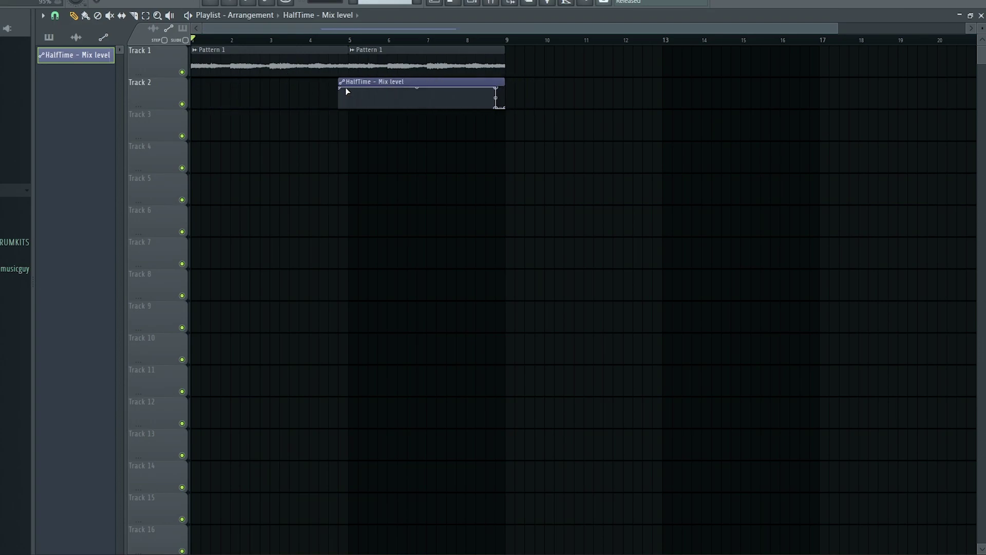
drag(340, 88, 351, 53)
drag(498, 107, 534, 82)
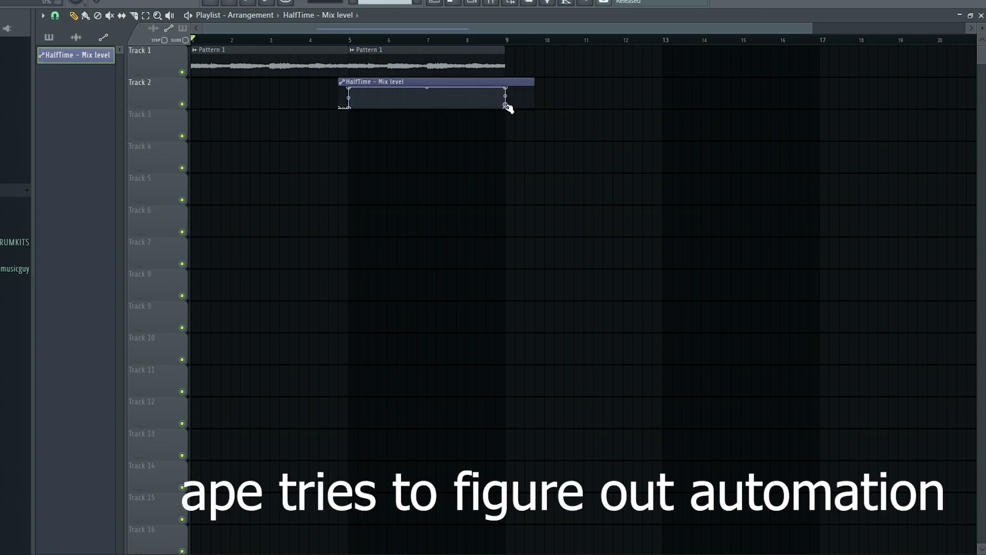
drag(525, 108, 514, 108)
key(space)
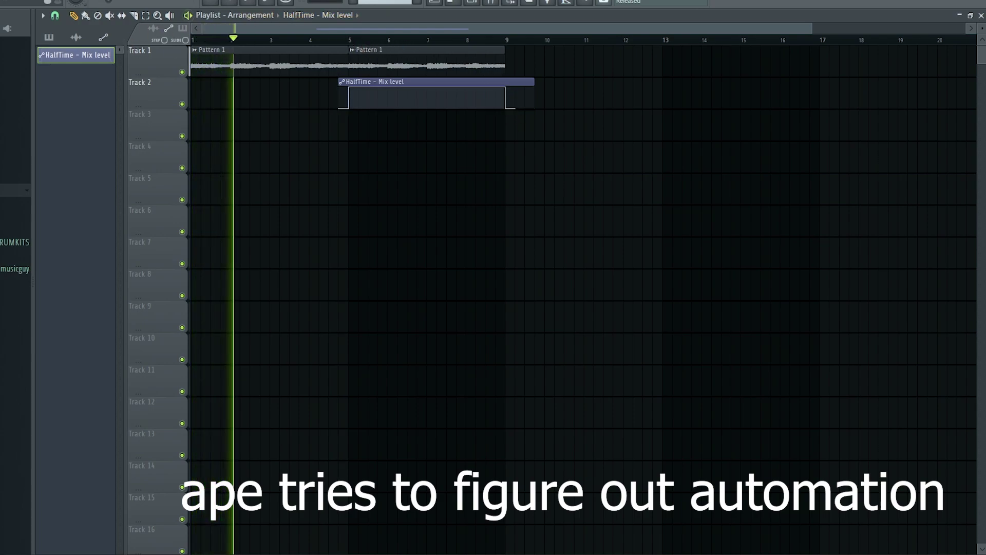
Move the HalfTime mix level automation clip on Track 2 back so that it starts at bar 1.
click(346, 41)
click(339, 41)
drag(343, 44, 33, 45)
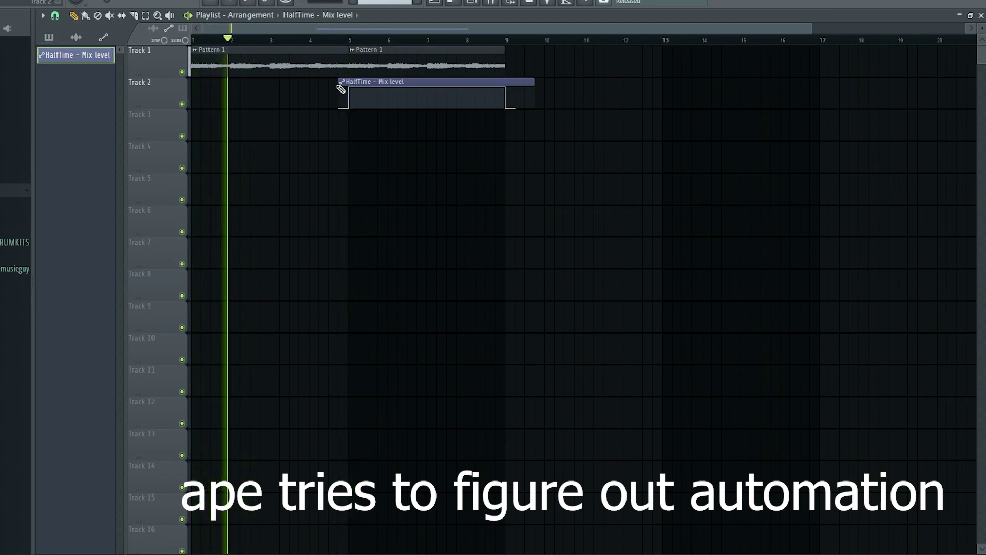
drag(340, 88, 202, 107)
key(space)
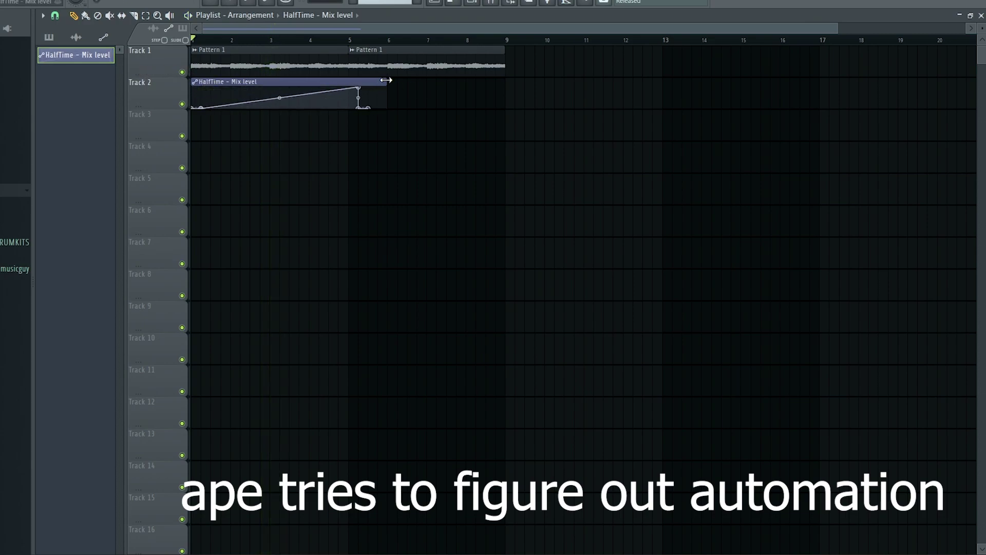
Extend the HalfTime automation clip just past bar 9 and reshape its curve to jump from zero to full at bar 5.
drag(386, 81, 523, 81)
drag(367, 109, 516, 82)
drag(359, 109, 505, 110)
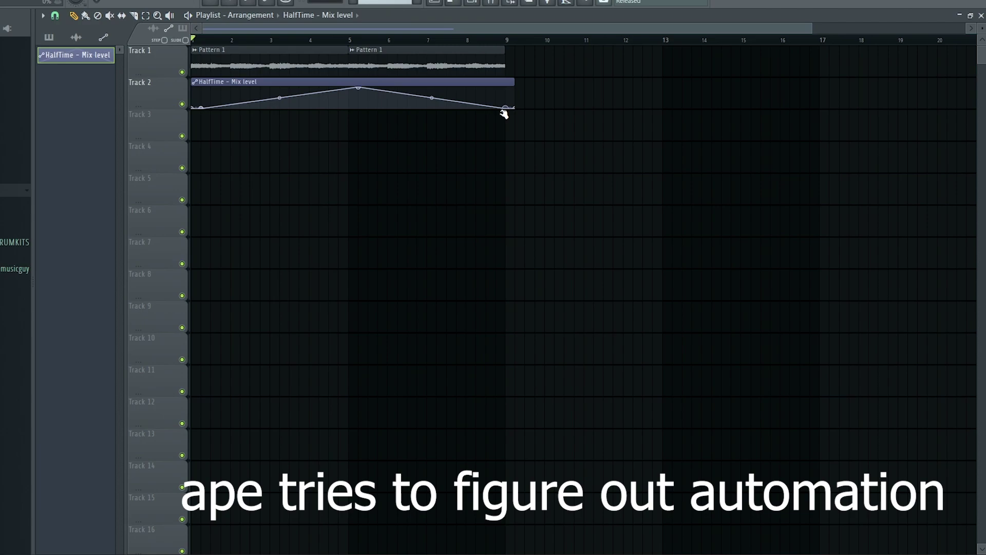
drag(357, 89, 505, 87)
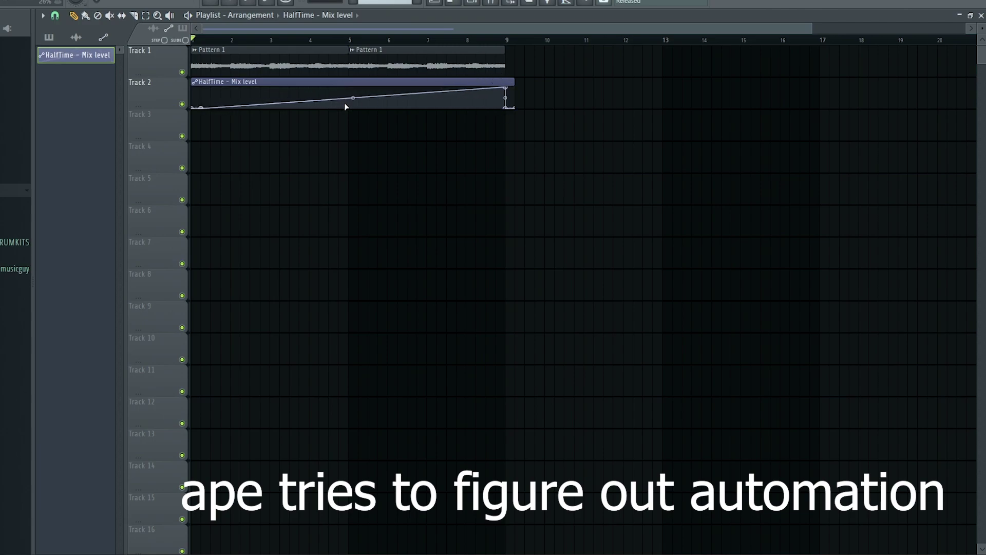
mouse_move(369, 98)
mouse_down()
mouse_move(354, 80)
mouse_move(360, 112)
mouse_up()
key(space)
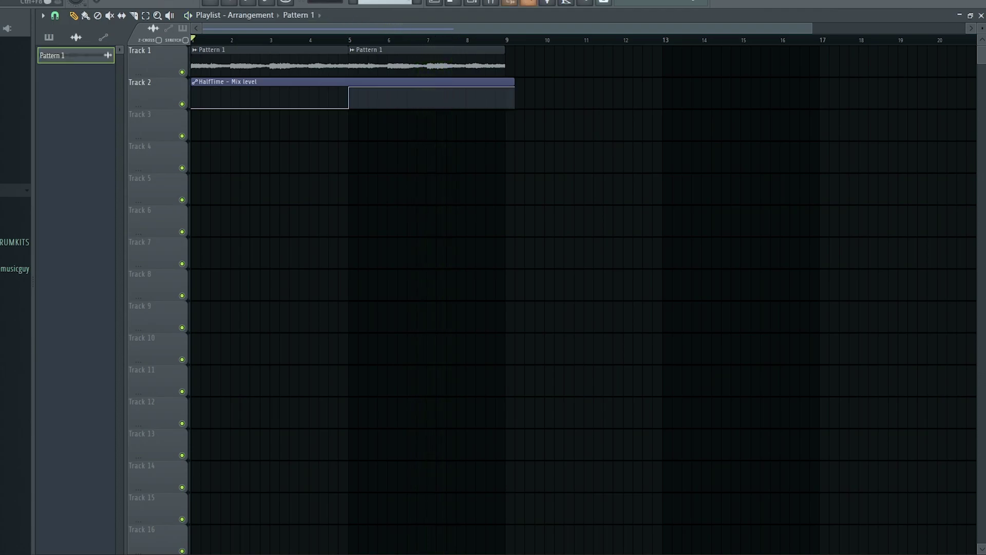
Review the dblue Glitch v1.3 and last Fruity parametric EQ 2 effects on the Pattern 1 mixer track and return to the playlist.
click(489, 3)
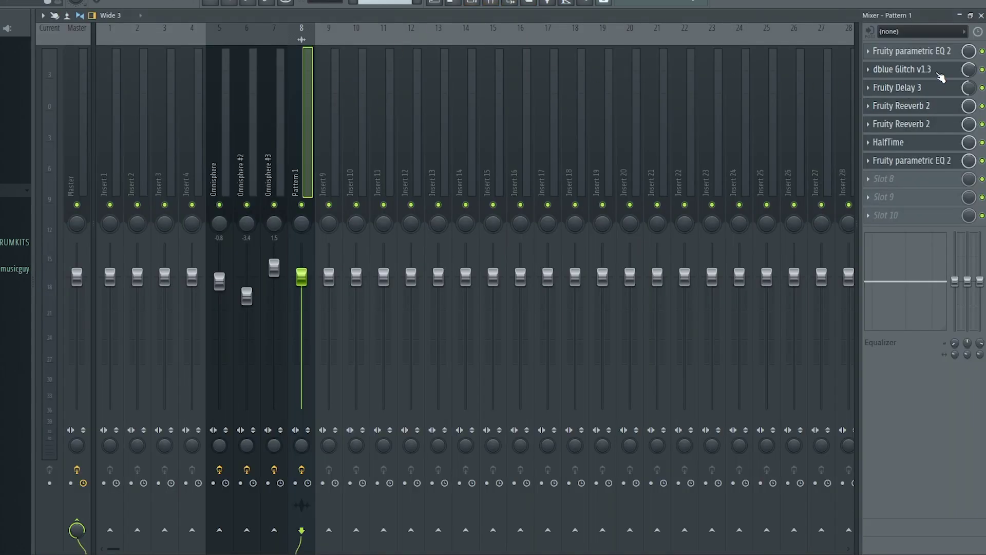
click(937, 74)
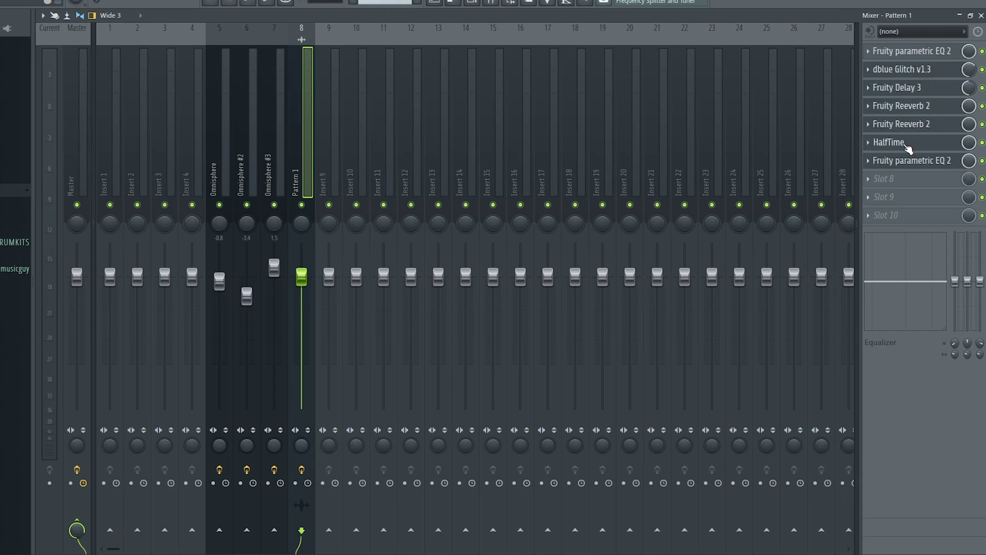
click(434, 3)
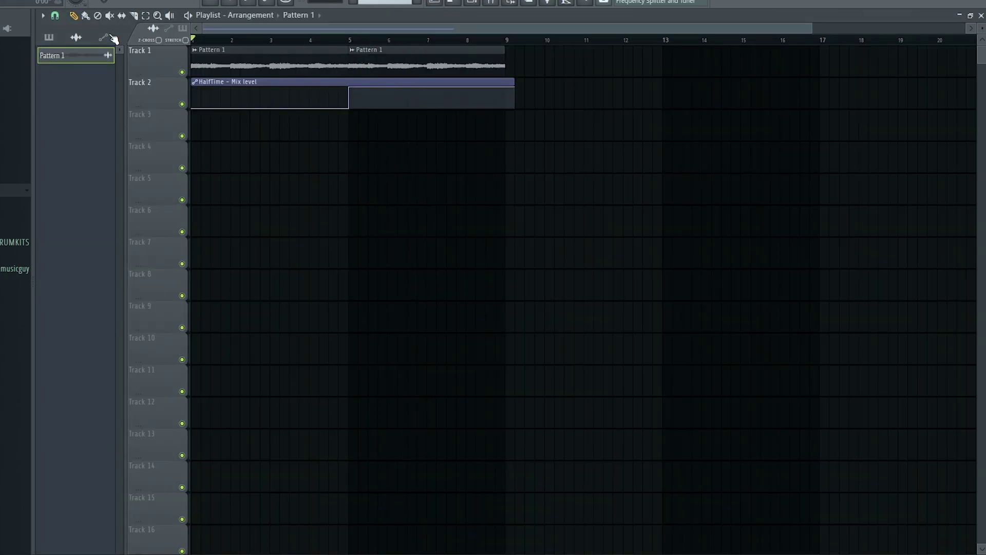
click(491, 2)
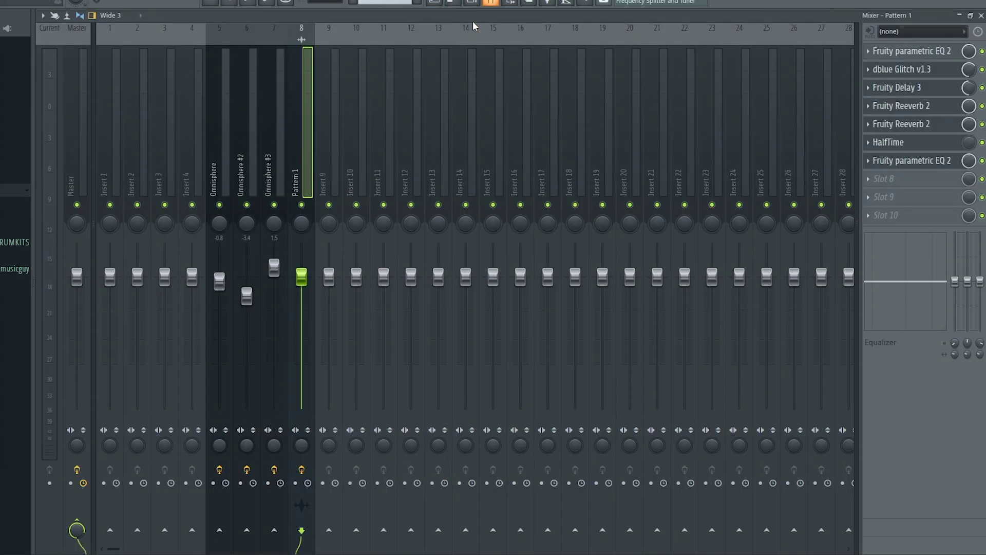
click(920, 162)
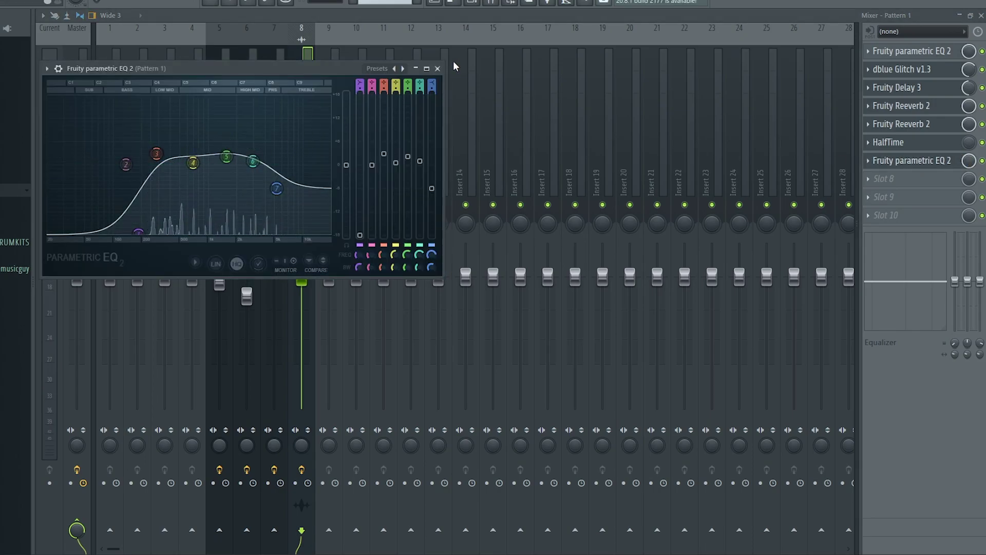
click(437, 68)
click(433, 3)
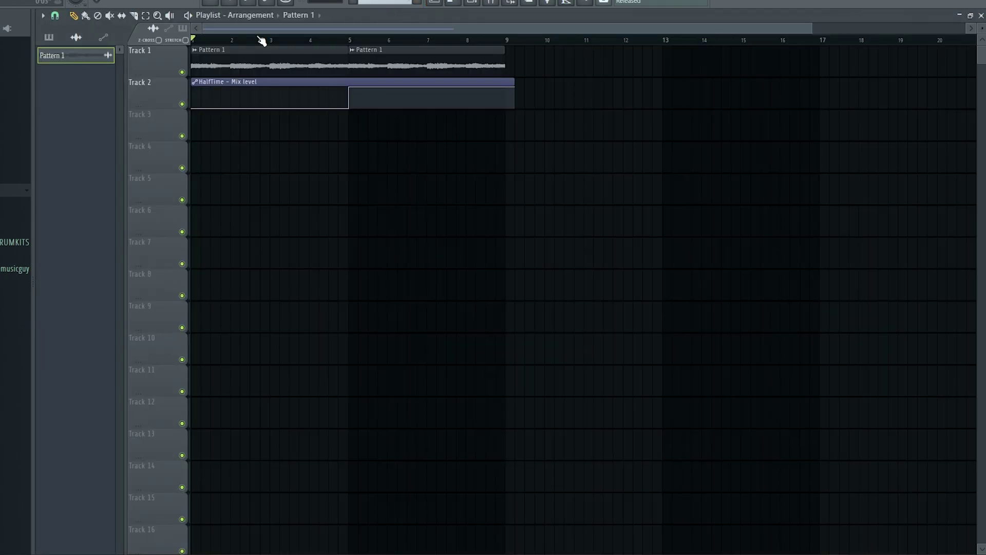